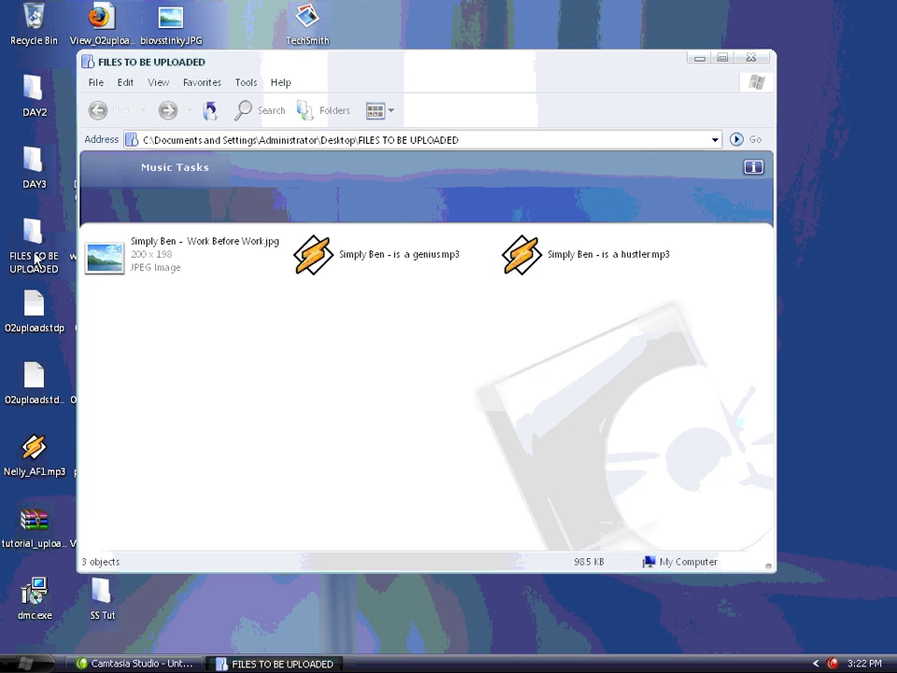
# Select the three files in FILES TO BE UPLOADED and start adding them to a WinRAR archive
pyautogui.moveTo(698, 245); pyautogui.dragTo(136, 298)
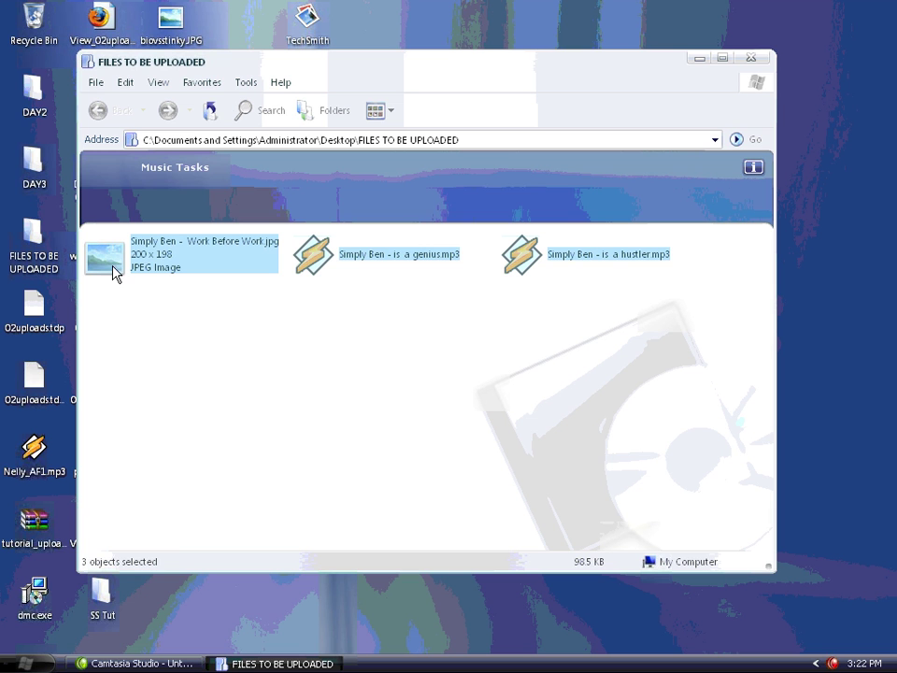
pyautogui.rightClick(117, 266)
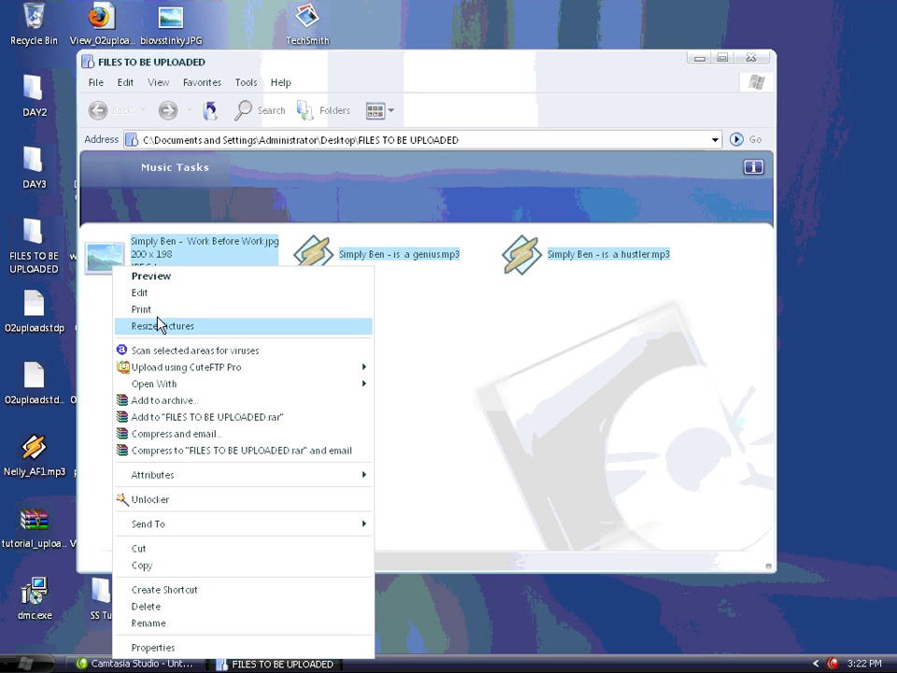
pyautogui.click(205, 409)
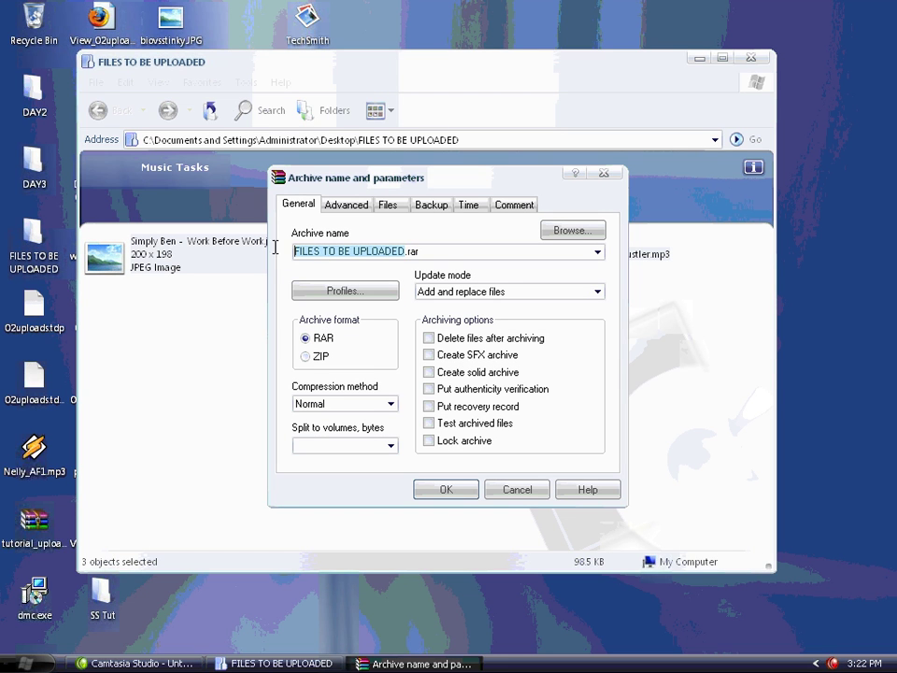
# Name the archive 'SimplyBens FavoriteMix _ ANDANOTHERONE', protect it with a password, and create it
pyautogui.write('Simply')
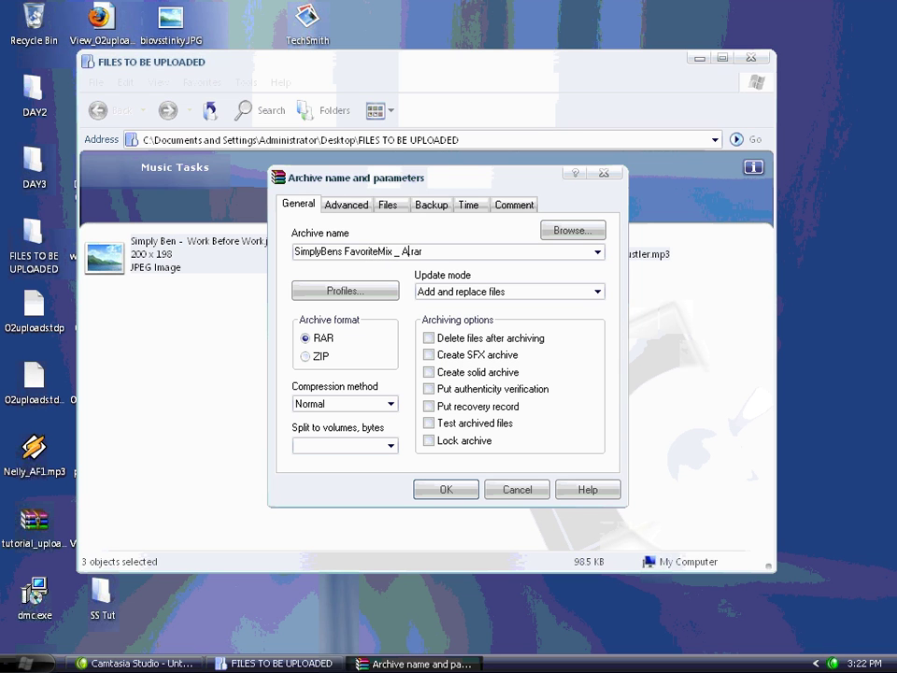
pyautogui.write('Bens FavoriteMix _ ANDANOTHERONE')
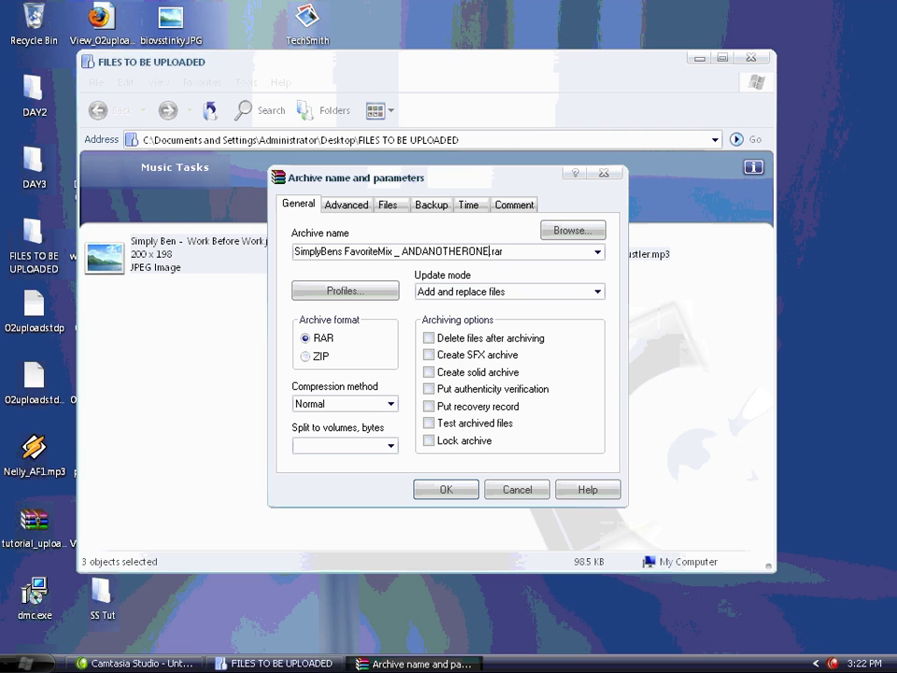
pyautogui.click(351, 206)
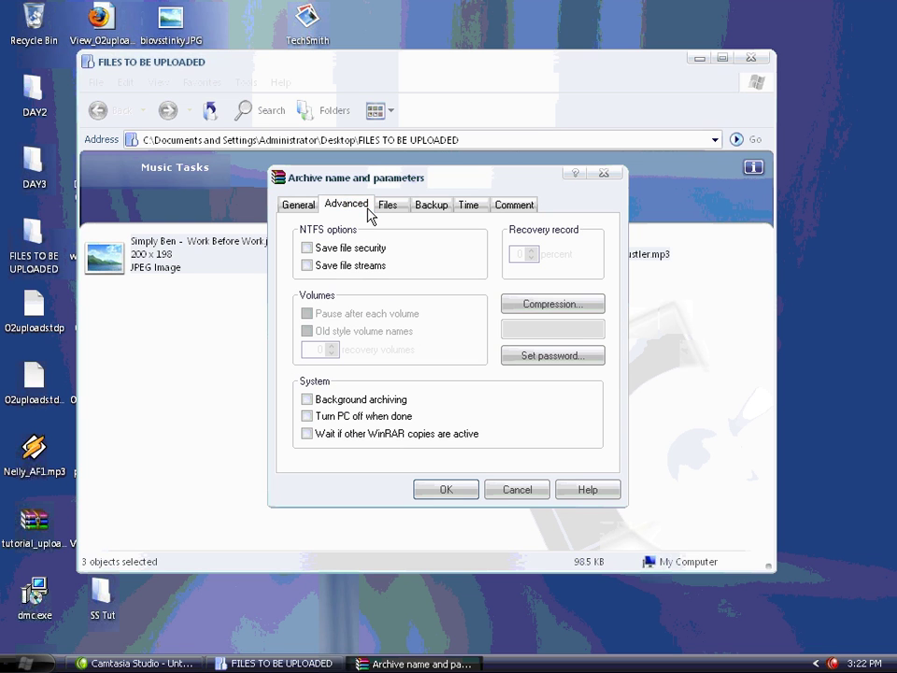
pyautogui.click(589, 364)
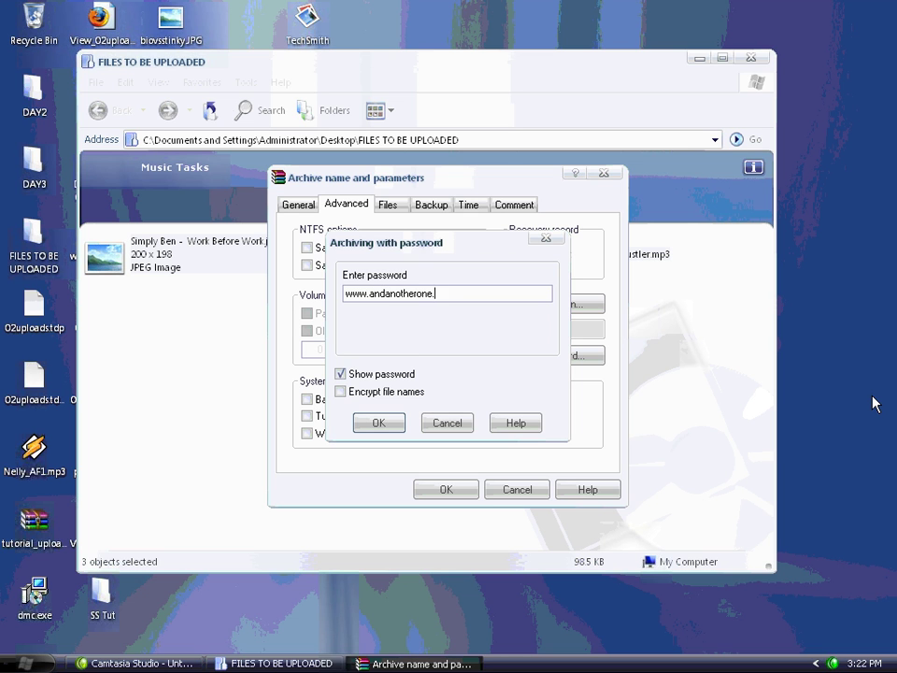
pyautogui.click(376, 423)
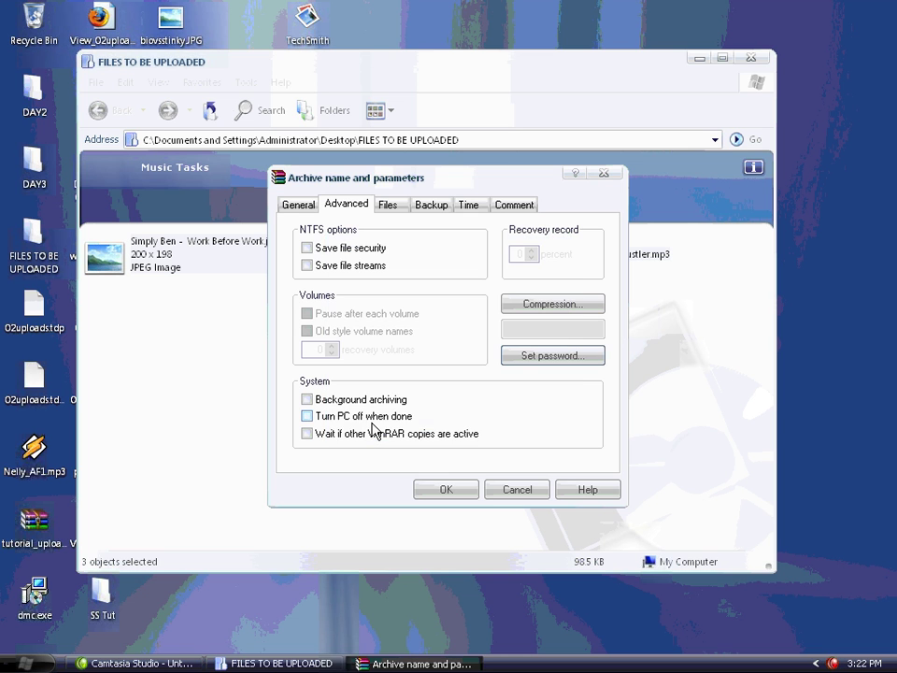
pyautogui.click(445, 496)
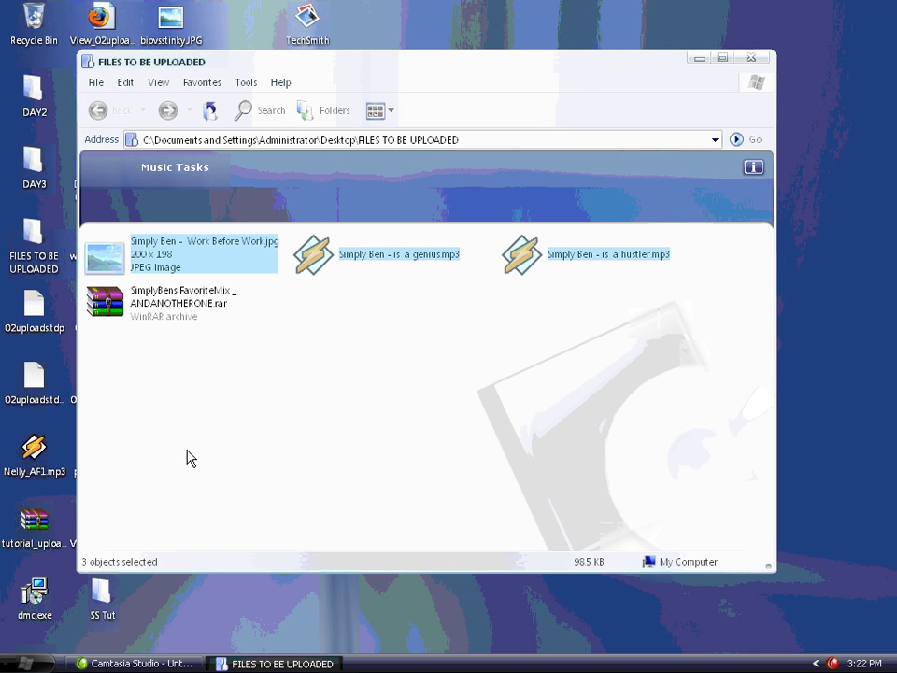
pyautogui.press('super')
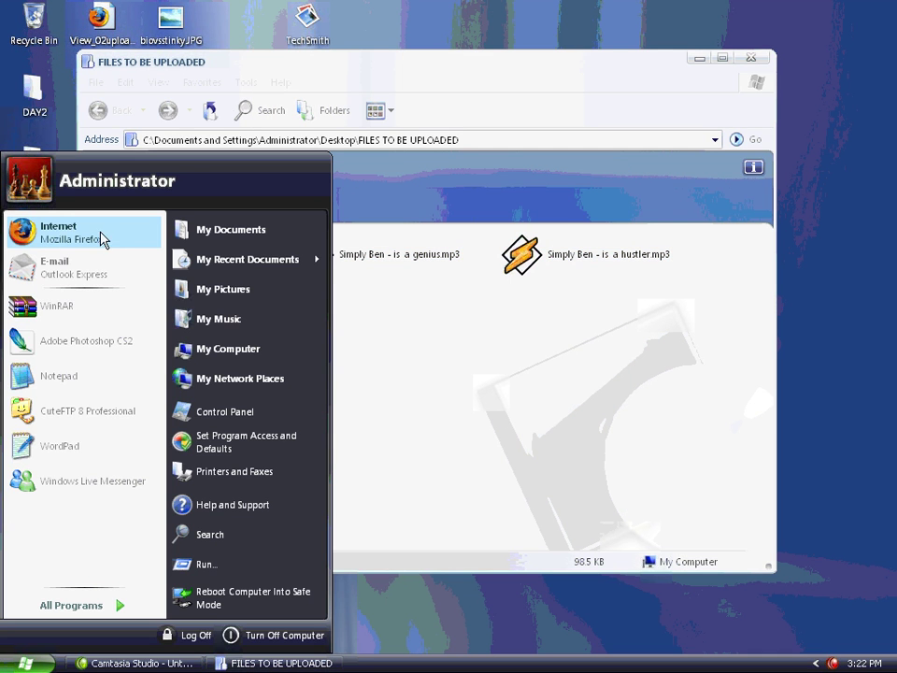
pyautogui.press('Escape')
pyautogui.click(168, 322)
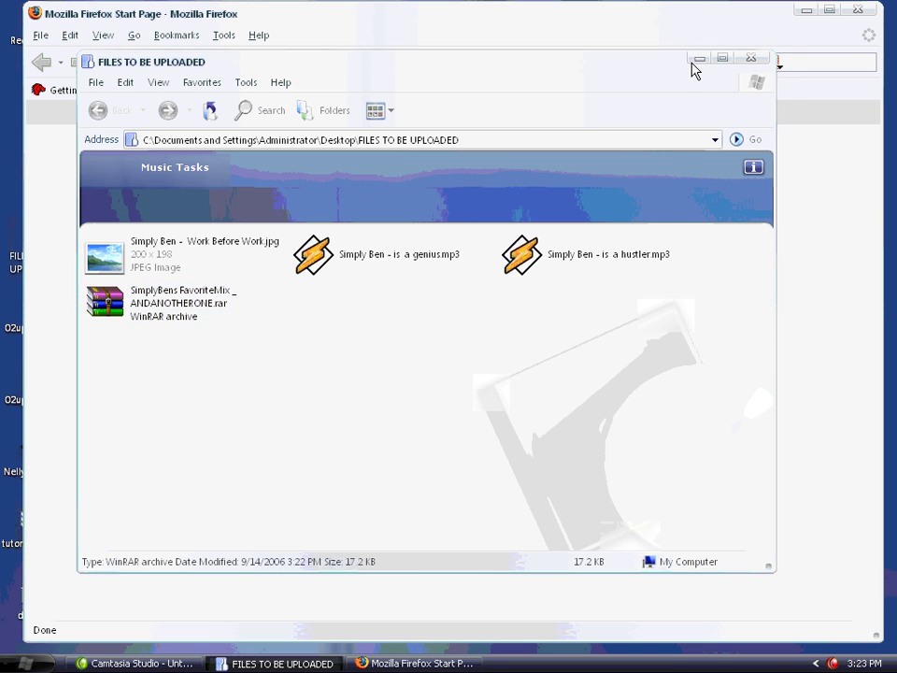
pyautogui.click(699, 58)
pyautogui.click(829, 9)
pyautogui.click(497, 59)
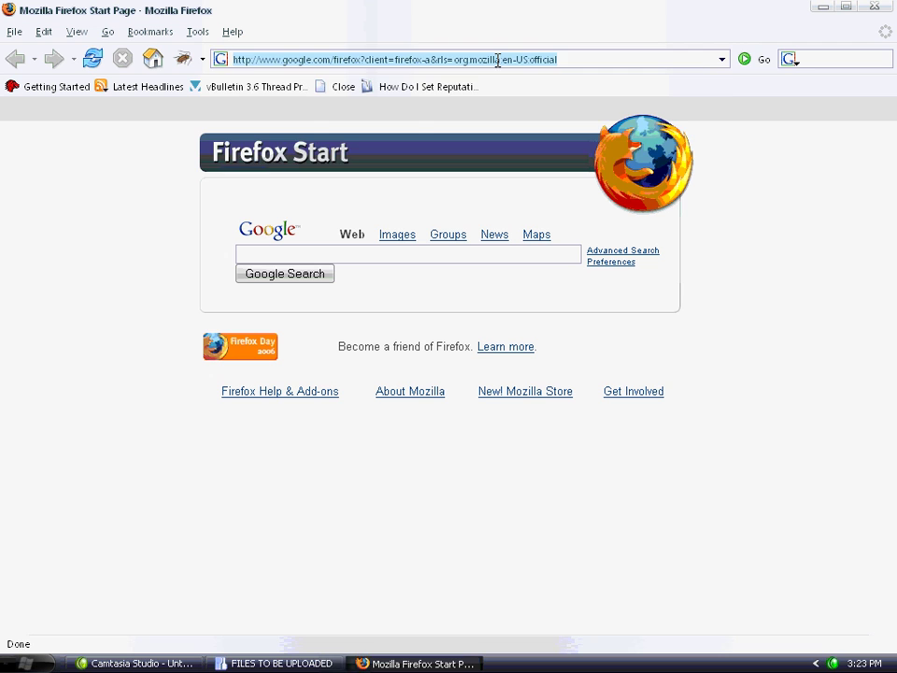
pyautogui.write('www.rapid')
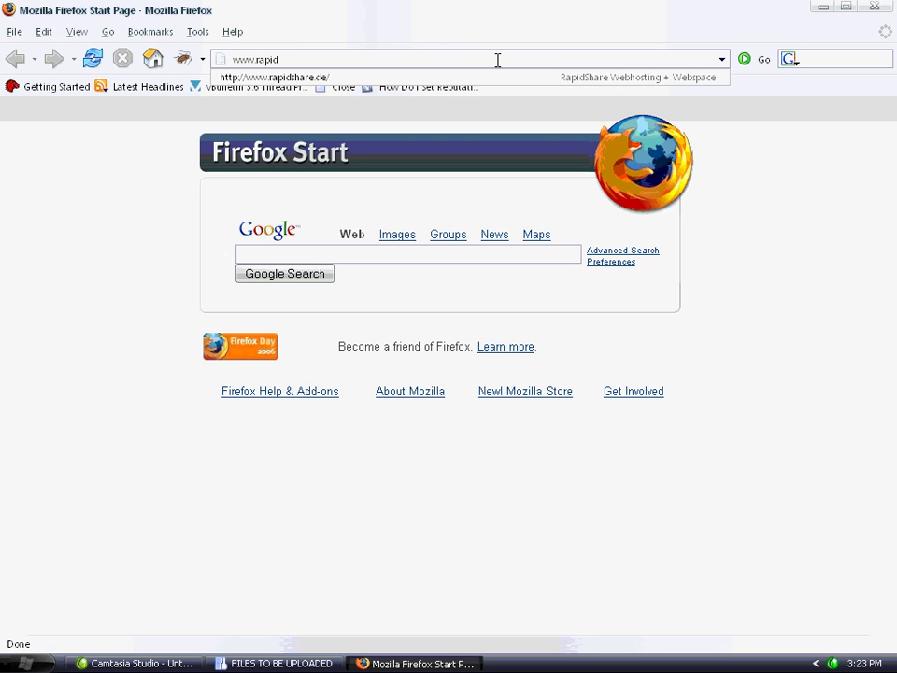
pyautogui.write('sah')
pyautogui.press('BackSpace')
pyautogui.press('BackSpace')
pyautogui.press('BackSpace')
pyautogui.write('hare.de')
pyautogui.press('Return')
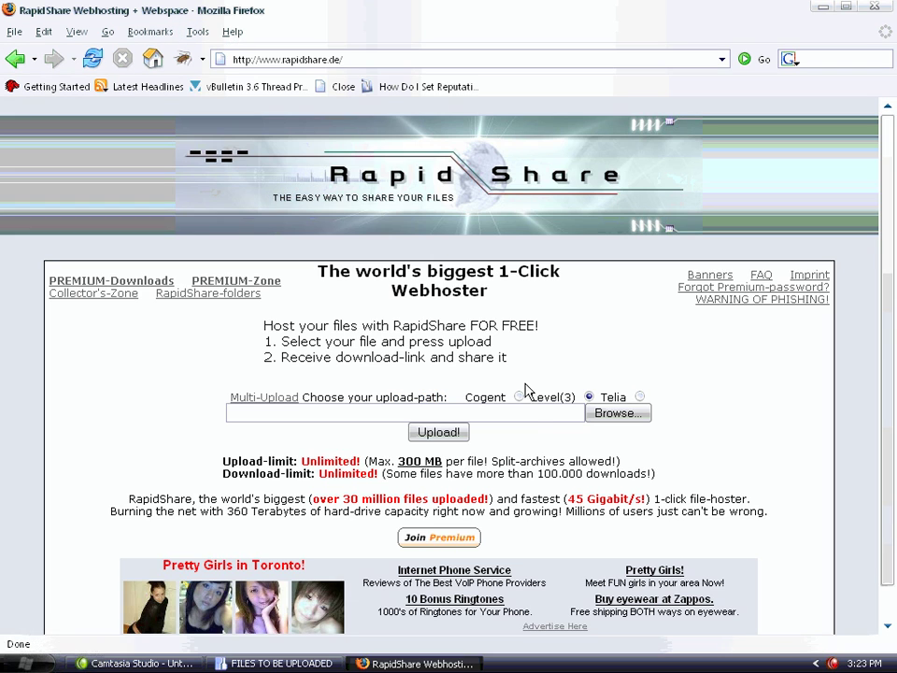
# Upload the SimplyBens FavoriteMix RAR from the FILES TO BE UPLOADED folder
pyautogui.click(603, 413)
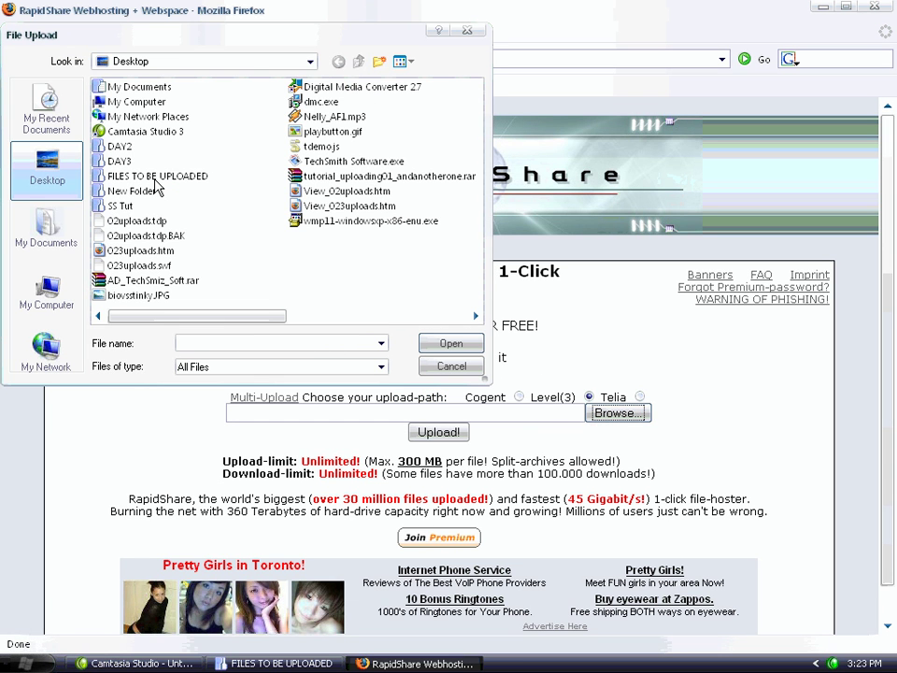
pyautogui.doubleClick(156, 181)
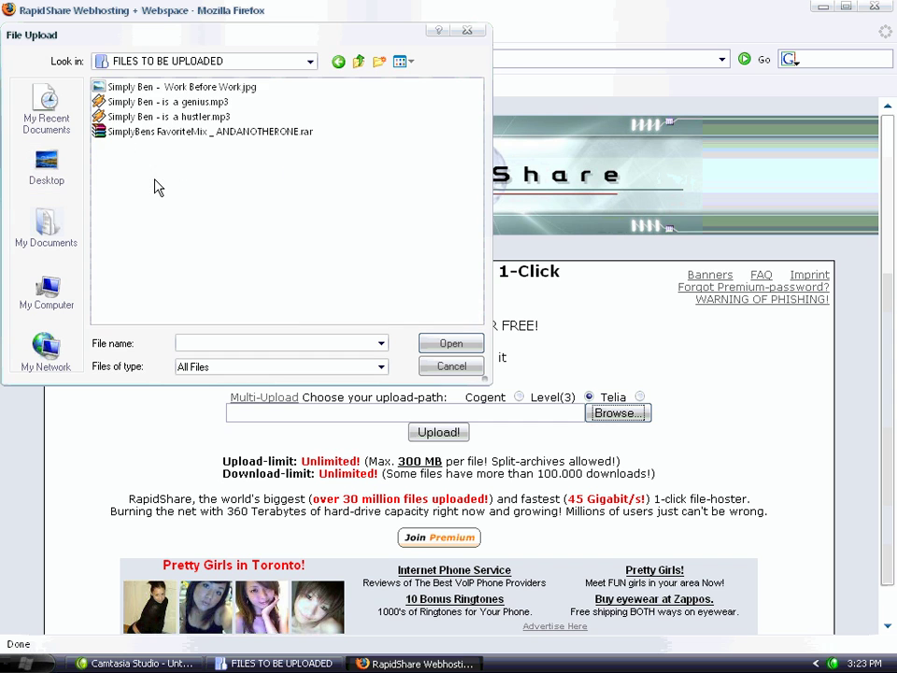
pyautogui.doubleClick(190, 132)
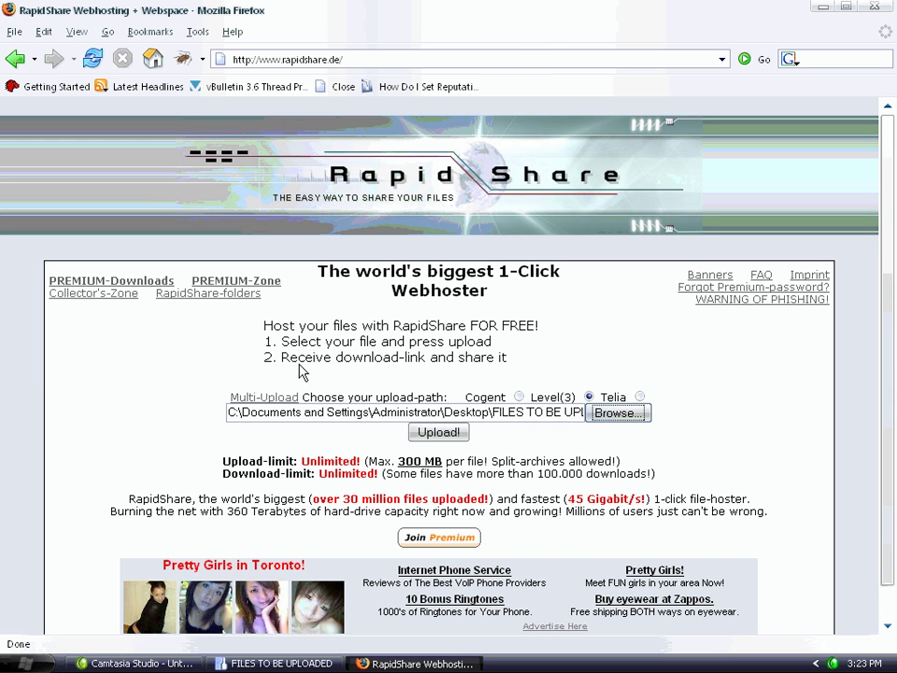
pyautogui.click(452, 437)
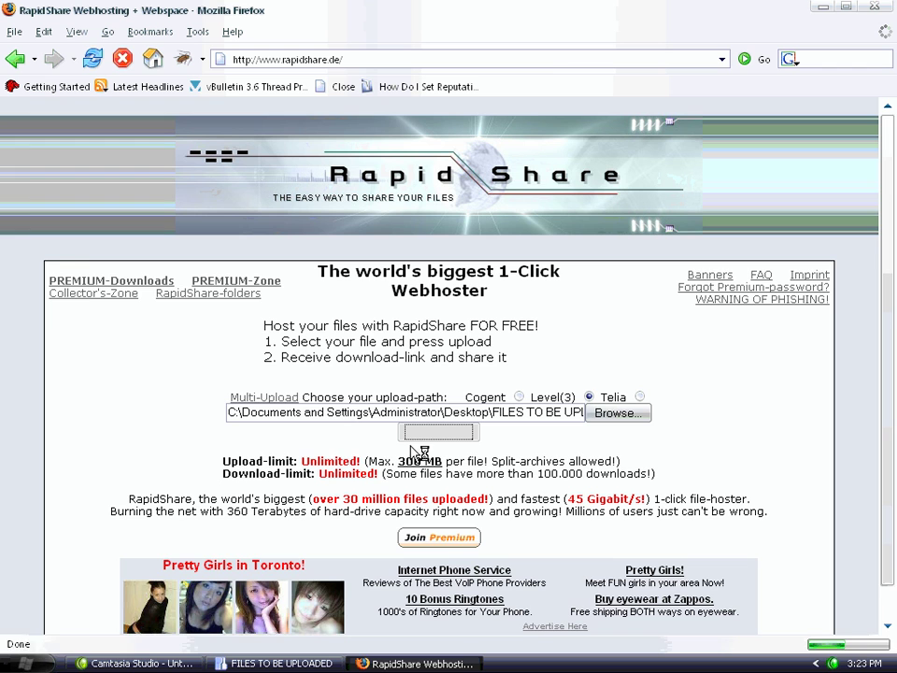
pyautogui.scroll(-2, 431, 435)
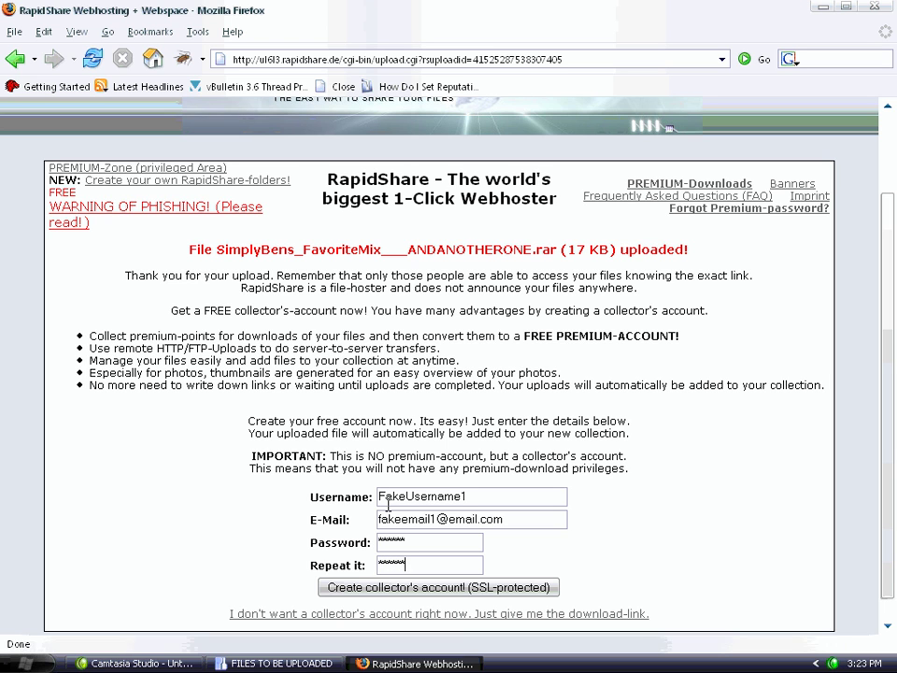
# Submit the filled-in form to create the RapidShare collector's account
pyautogui.click(438, 589)
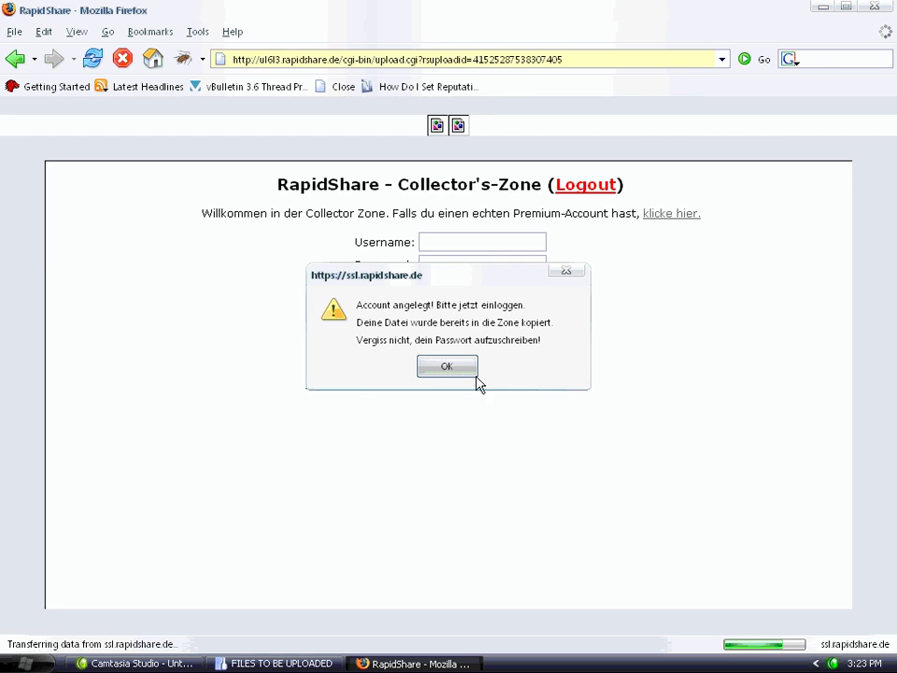
# Log in to the Collector's-Zone with the new account's username and password, without saving the password
pyautogui.click(447, 365)
pyautogui.click(430, 347)
pyautogui.write('Fake')
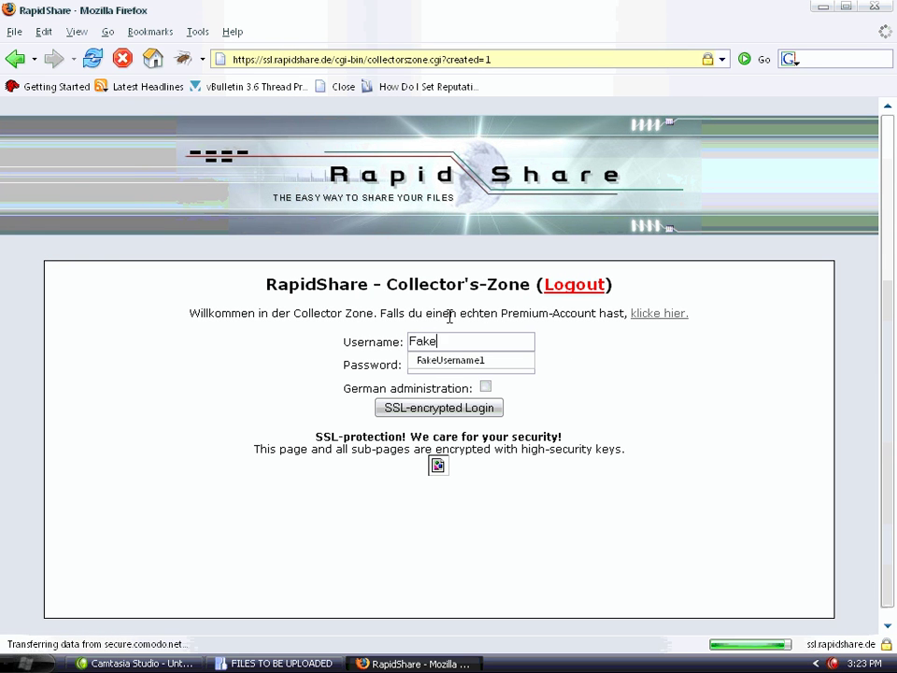
pyautogui.write('user')
pyautogui.press('BackSpace')
pyautogui.press('BackSpace')
pyautogui.press('BackSpace')
pyautogui.press('BackSpace')
pyautogui.write('Use')
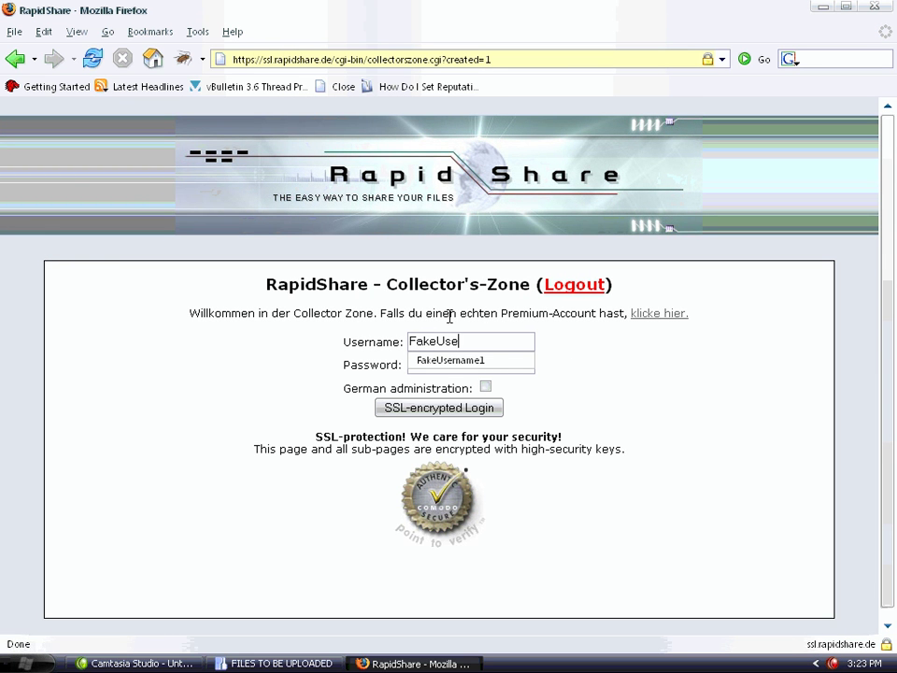
pyautogui.write('rname1')
pyautogui.press('Tab')
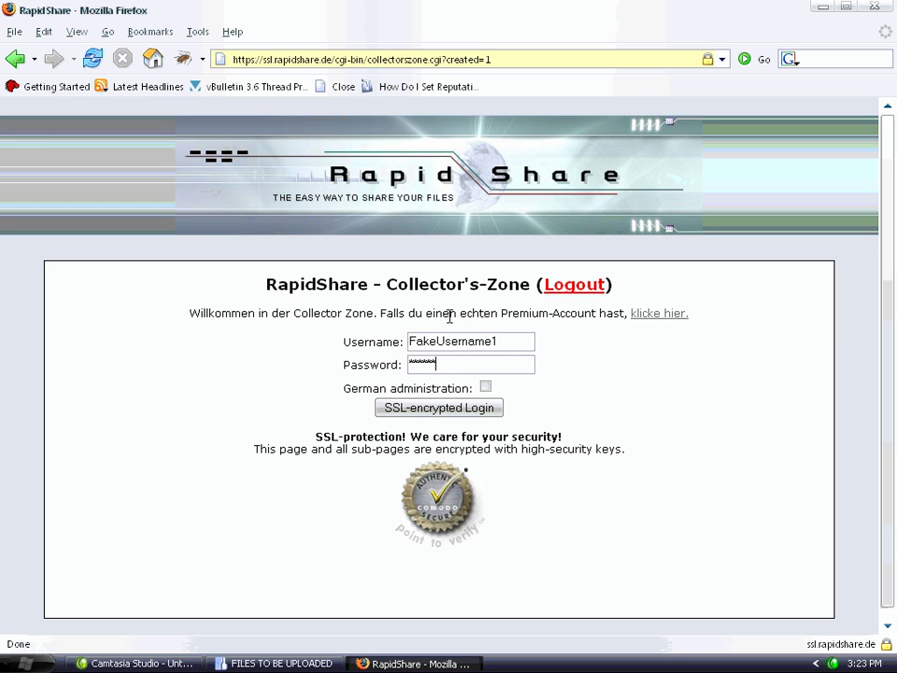
pyautogui.click(444, 412)
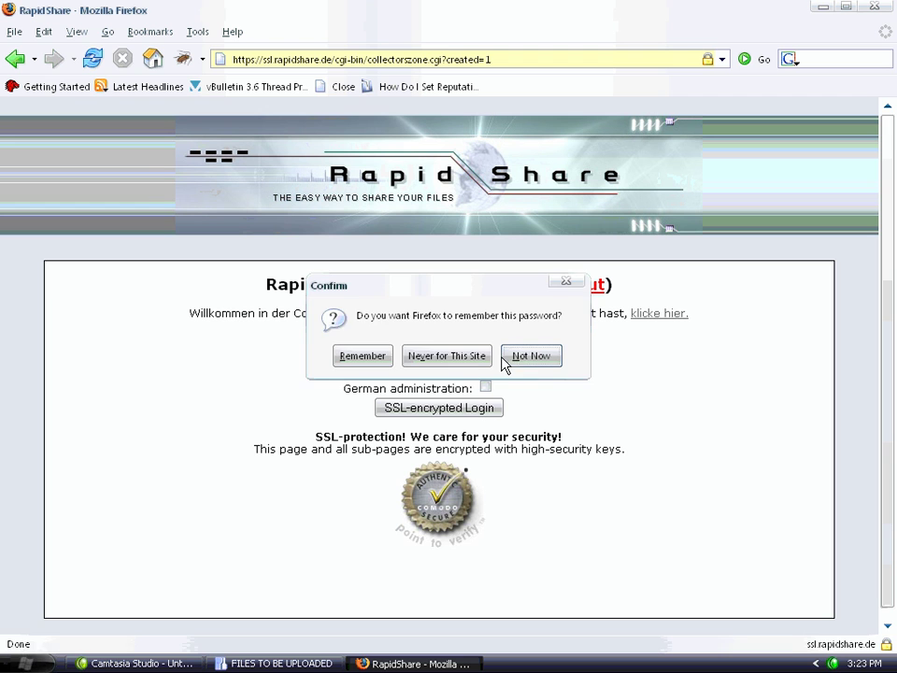
pyautogui.click(507, 360)
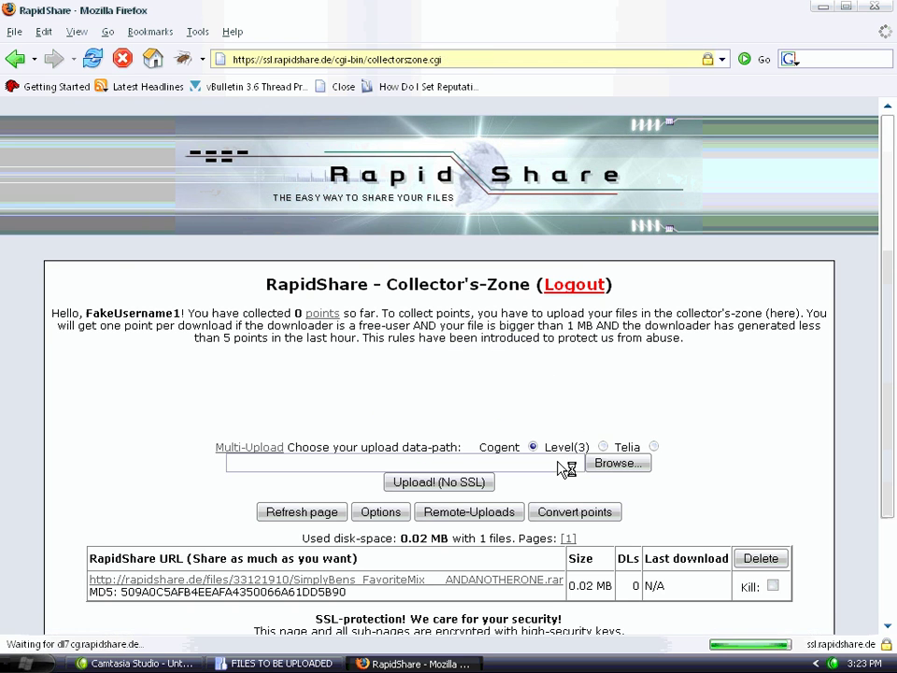
# Copy the download link of the uploaded RAR listed in the Collector's-Zone
pyautogui.scroll(-1, 486, 465)
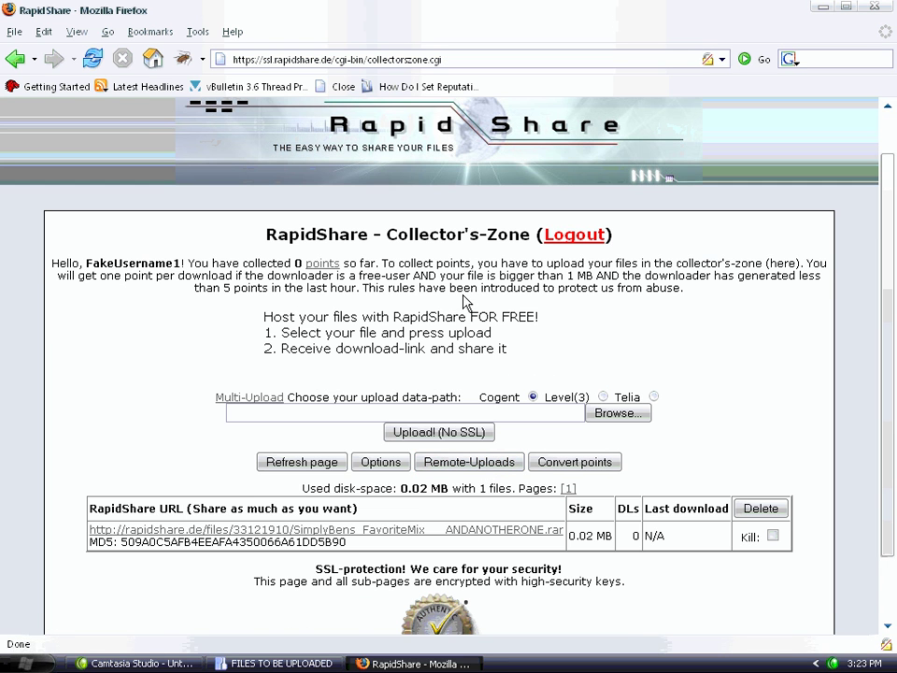
pyautogui.rightClick(294, 535)
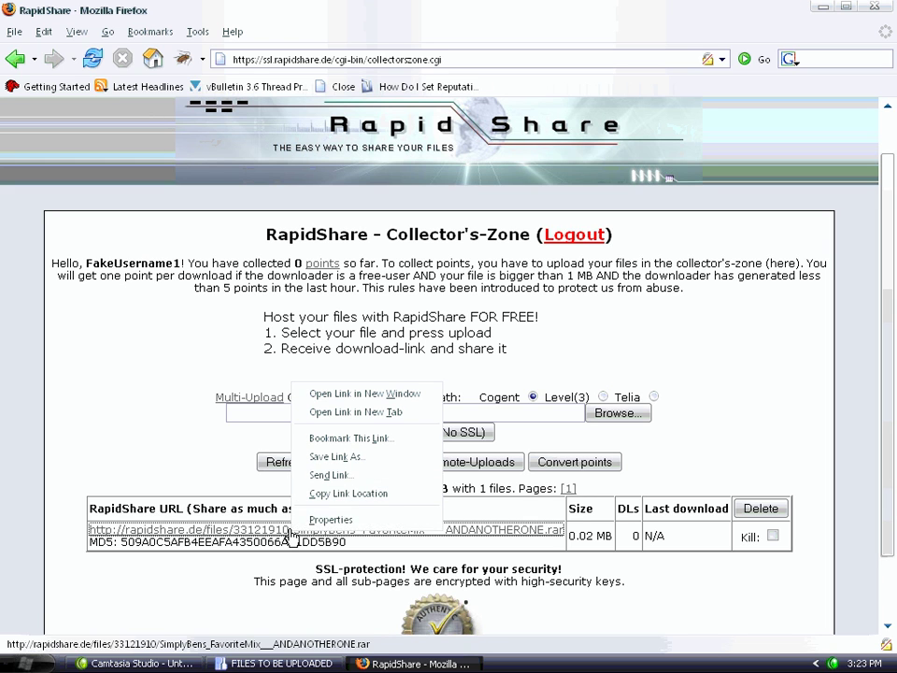
pyautogui.click(411, 503)
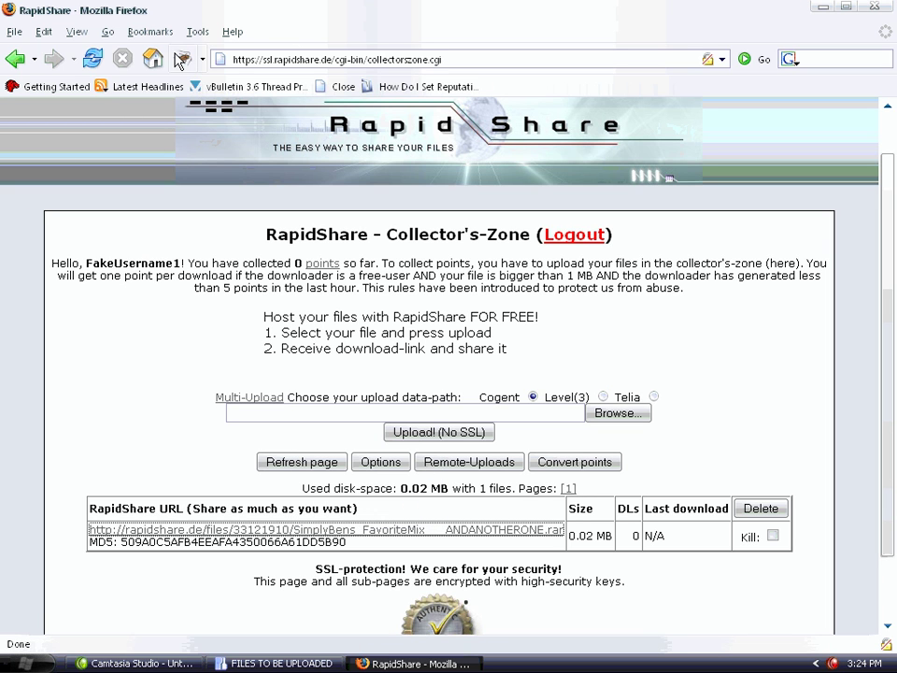
pyautogui.click(14, 31)
# In a new tab, open the AndAnotherOne forum's Classic Pre 2006 Music section
pyautogui.click(32, 74)
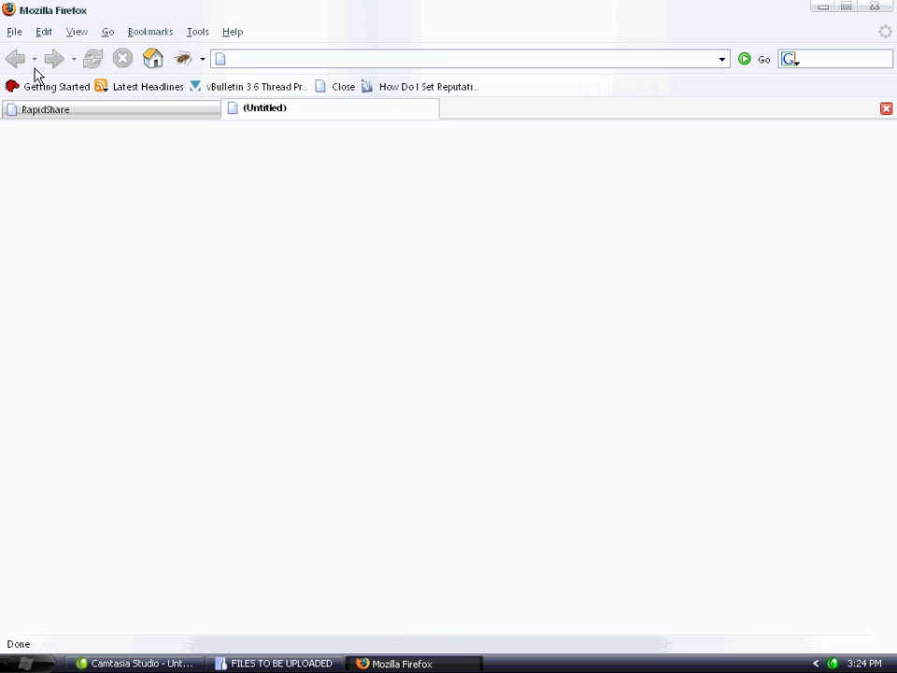
pyautogui.write('www.andanotherone')
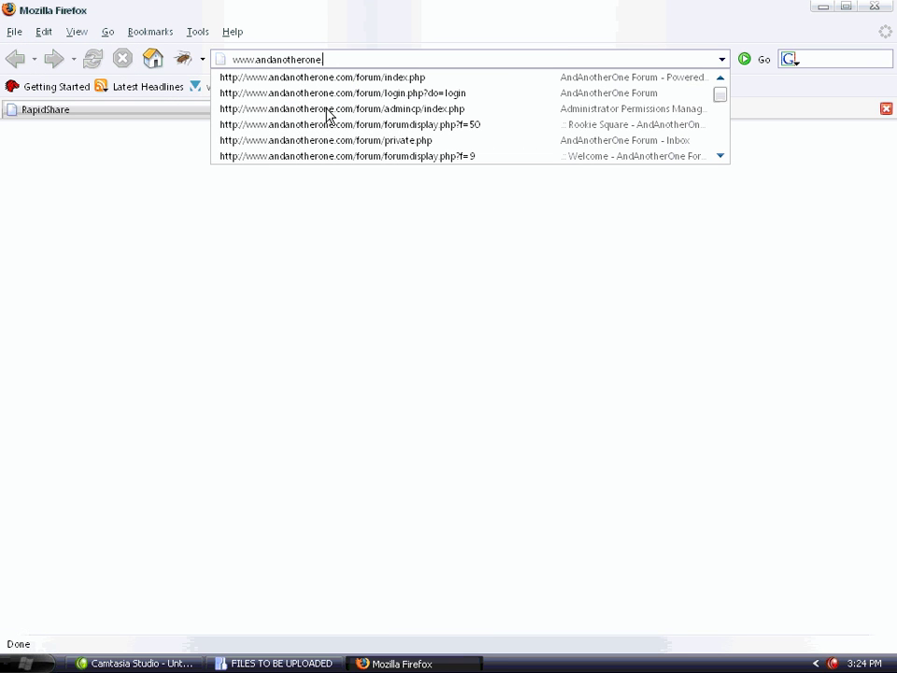
pyautogui.press('Return')
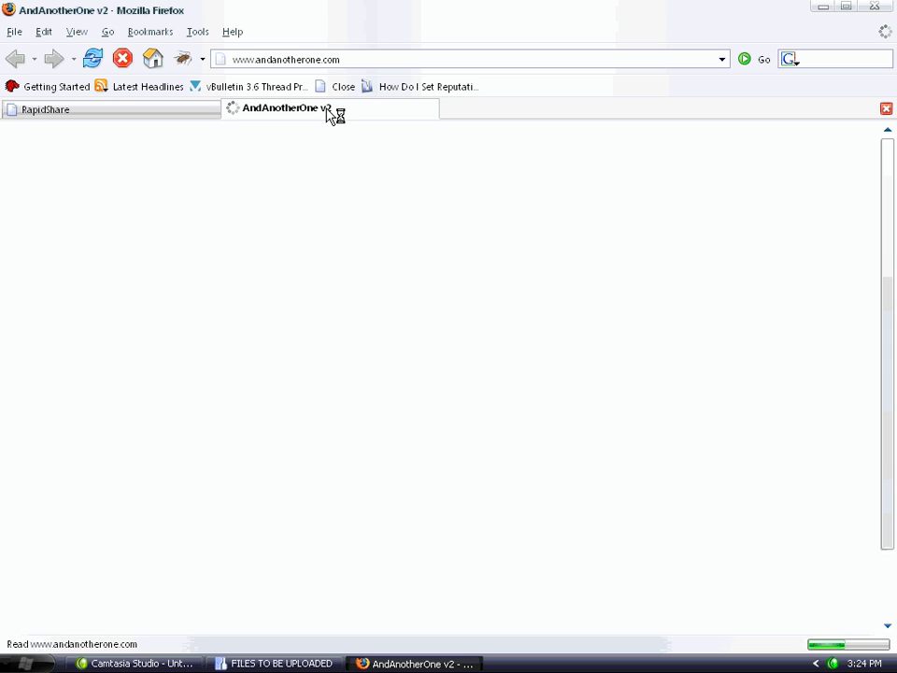
pyautogui.click(174, 336)
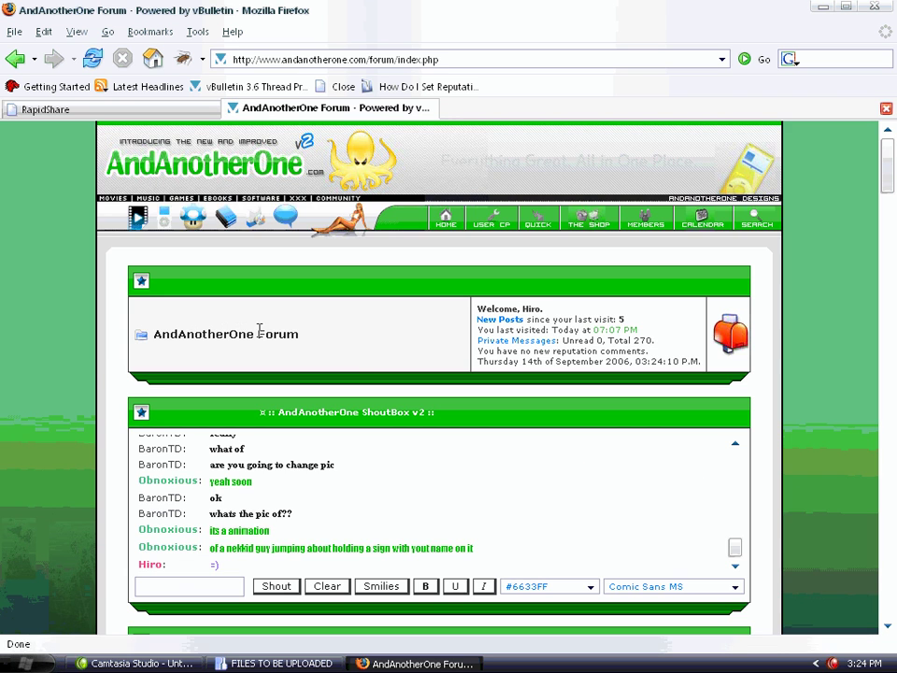
pyautogui.scroll(-10, 373, 362)
pyautogui.scroll(-20, 379, 365)
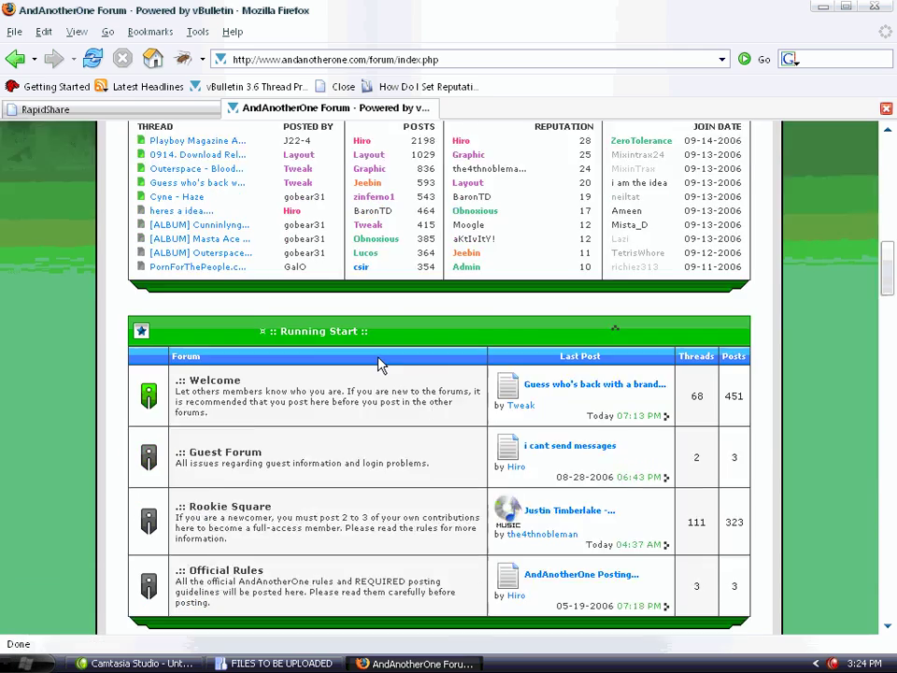
pyautogui.scroll(-8, 372, 363)
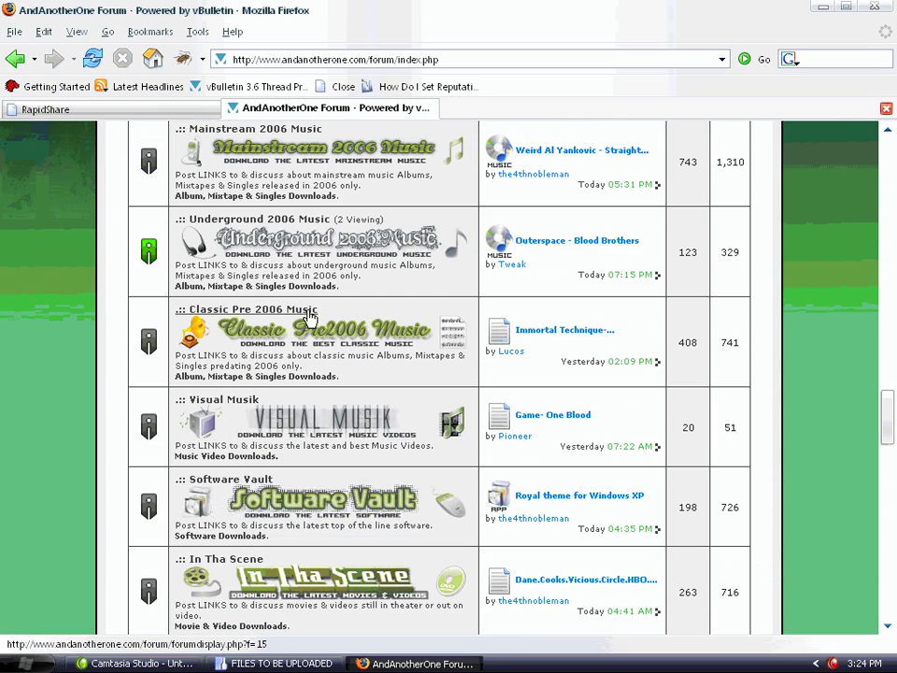
pyautogui.click(301, 317)
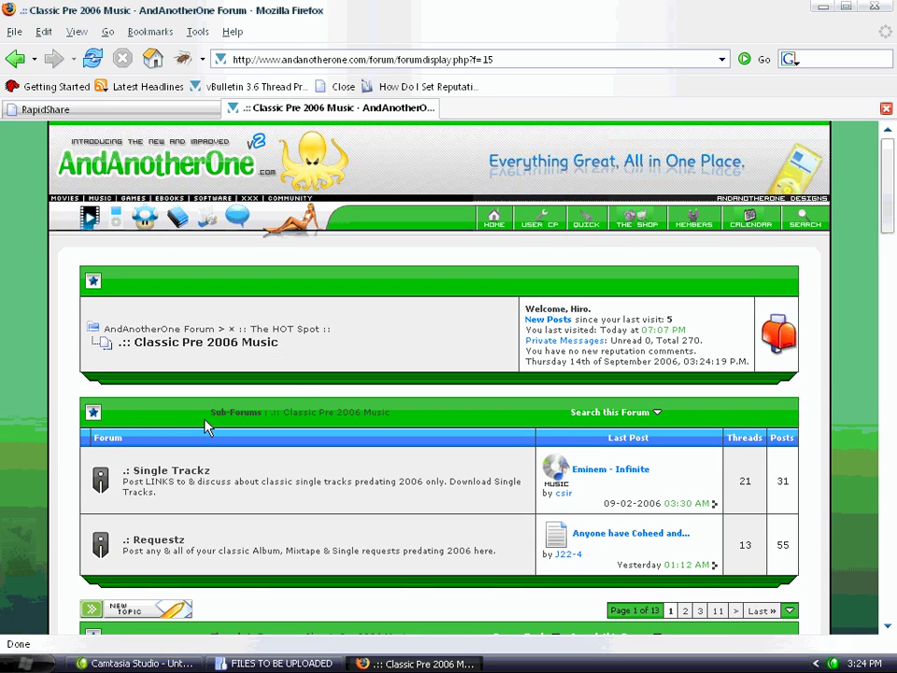
# Start a new thread titled 'SimplyBens Favorite Mix'
pyautogui.scroll(-3, 208, 422)
pyautogui.click(185, 460)
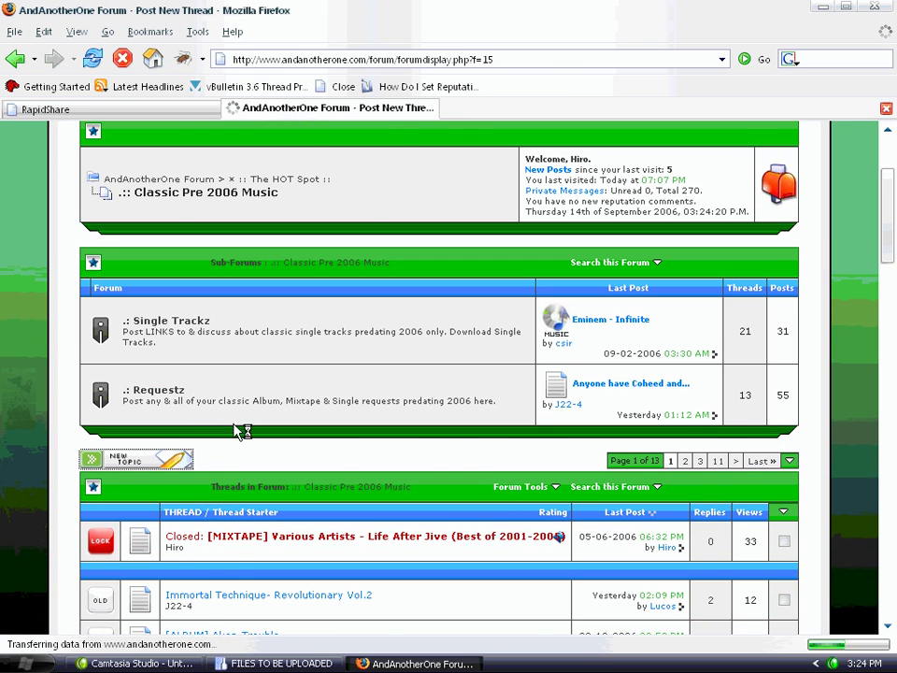
pyautogui.scroll(-3, 294, 340)
pyautogui.click(312, 465)
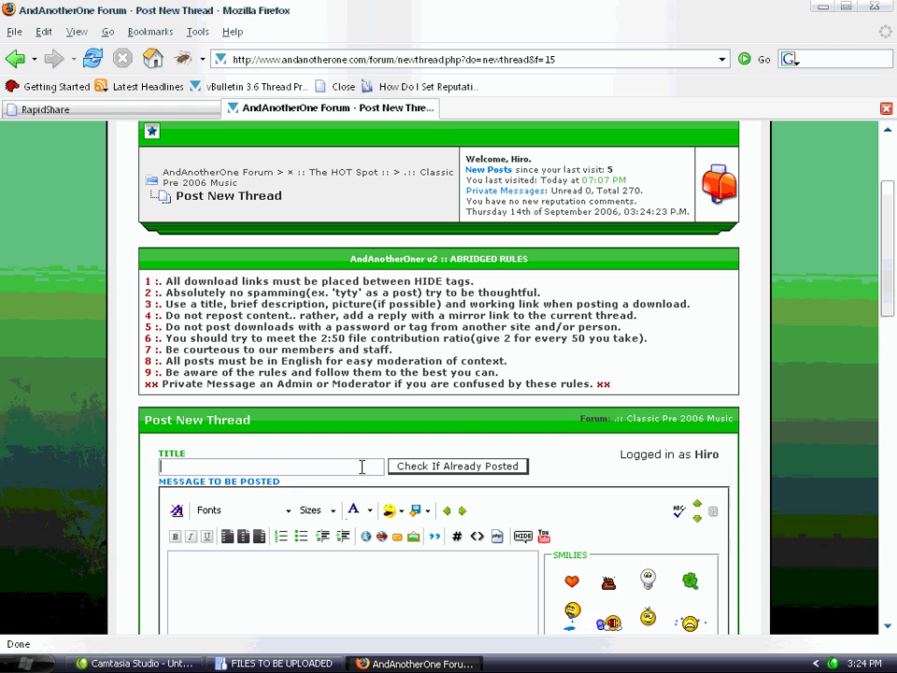
pyautogui.write('Si')
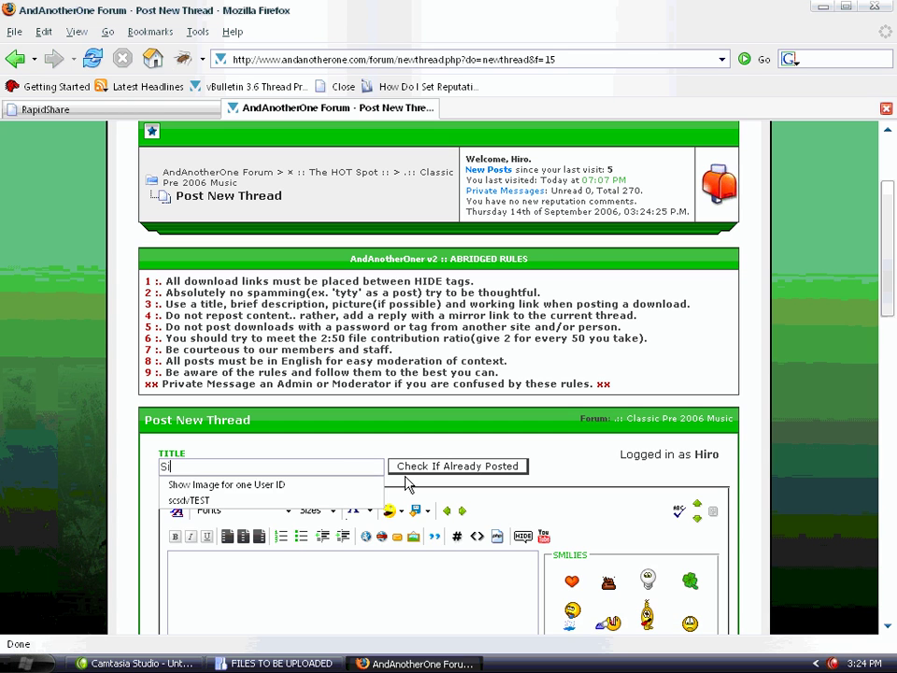
pyautogui.write('mplyBen')
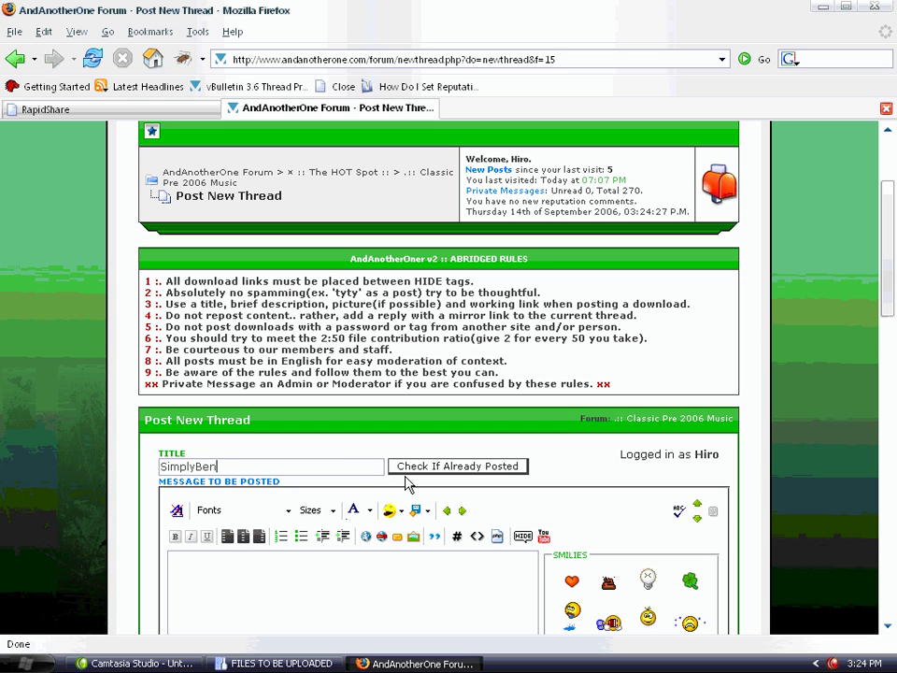
pyautogui.write('s Favorite Mix')
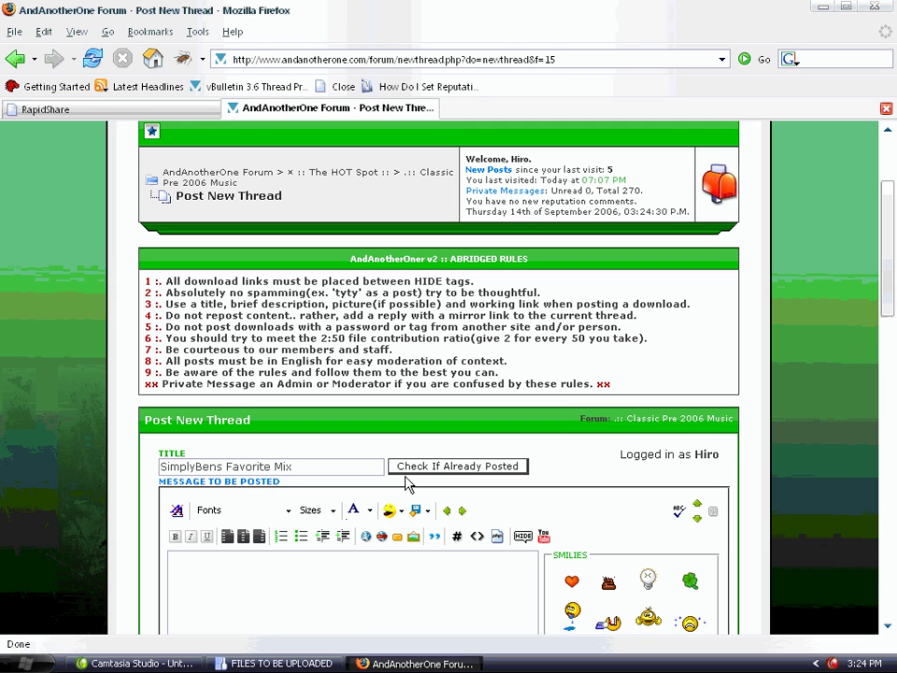
pyautogui.press('Tab')
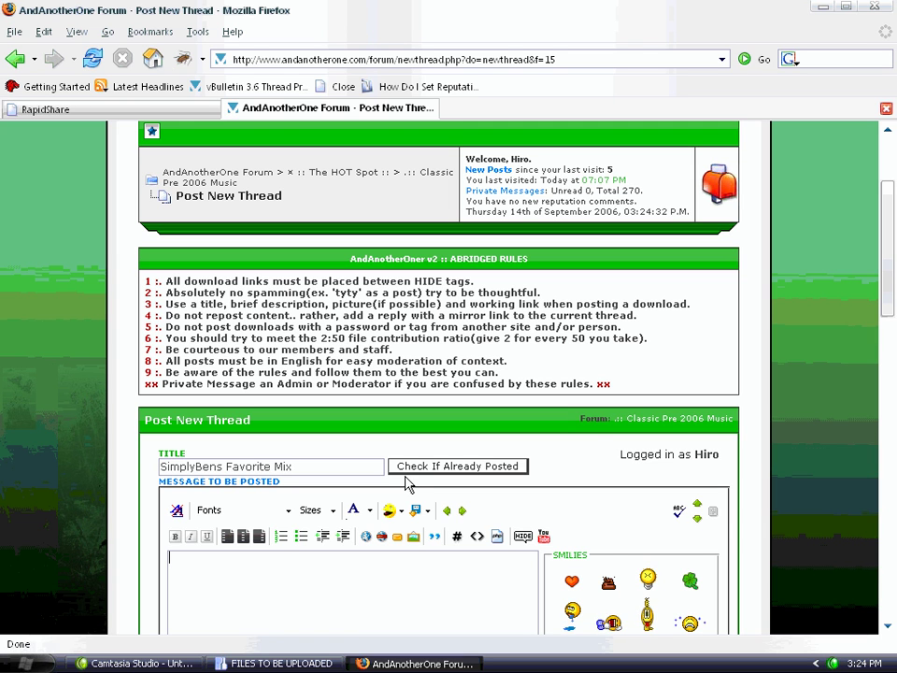
# Write the bold 'Album Cover' heading, 'Sorry no cover!', and the bold 'Track List' heading
pyautogui.scroll(-3, 404, 479)
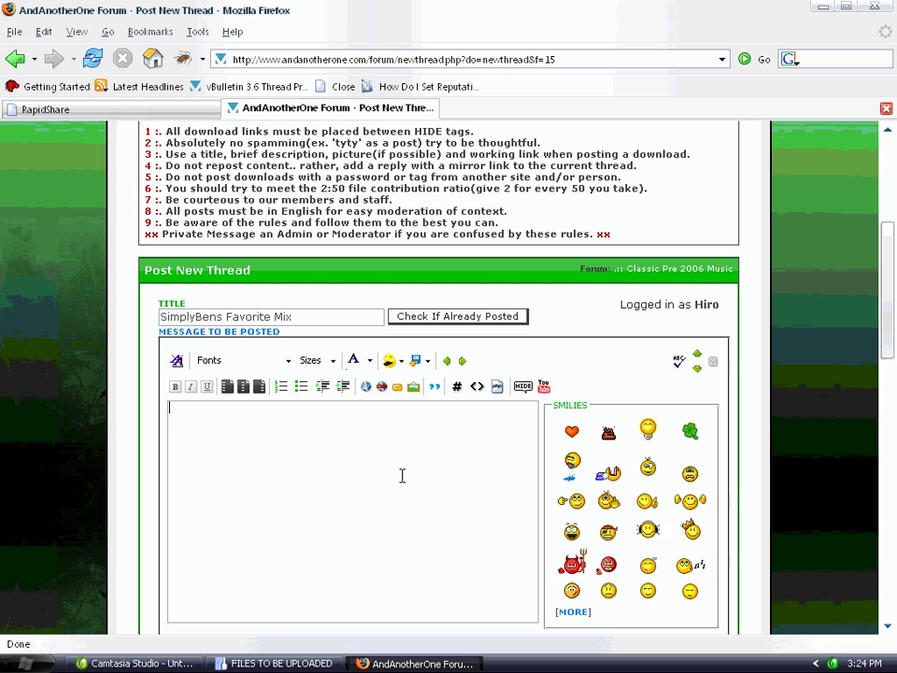
pyautogui.write('.:: [')
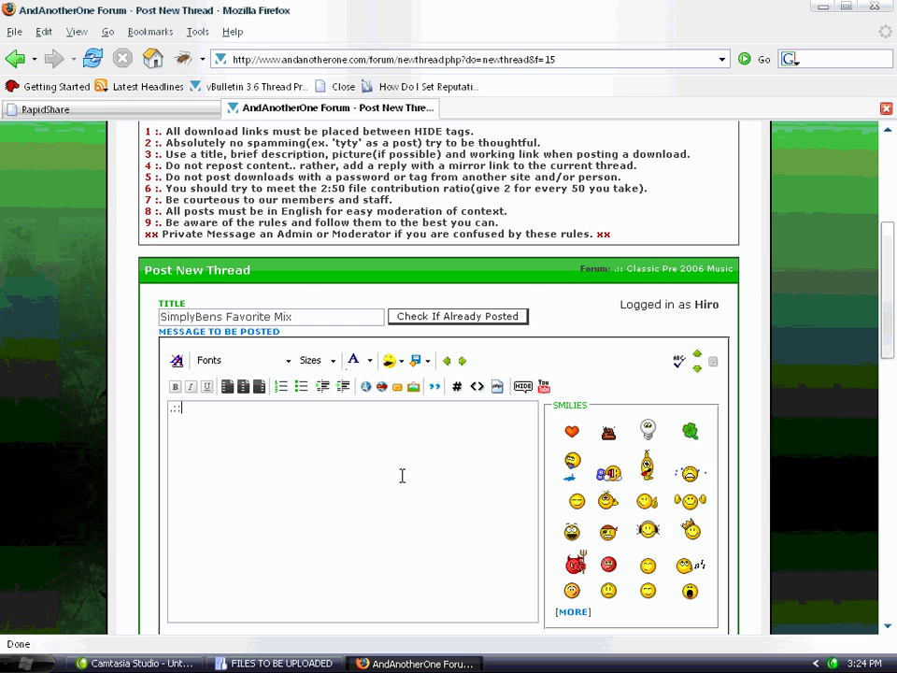
pyautogui.write('B]P')
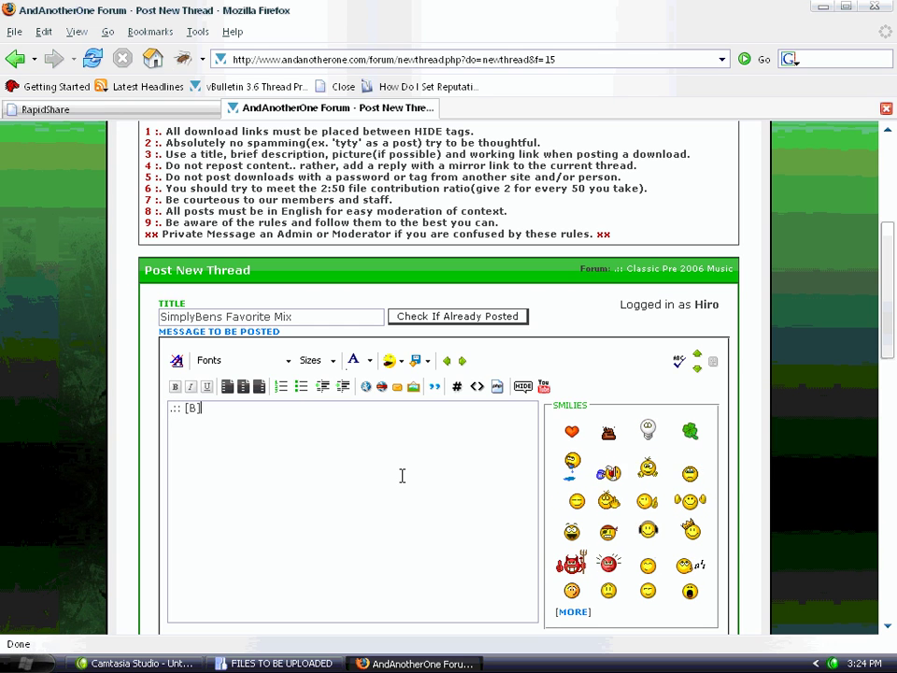
pyautogui.write('rovid')
pyautogui.press('BackSpace')
pyautogui.press('BackSpace')
pyautogui.press('BackSpace')
pyautogui.press('BackSpace')
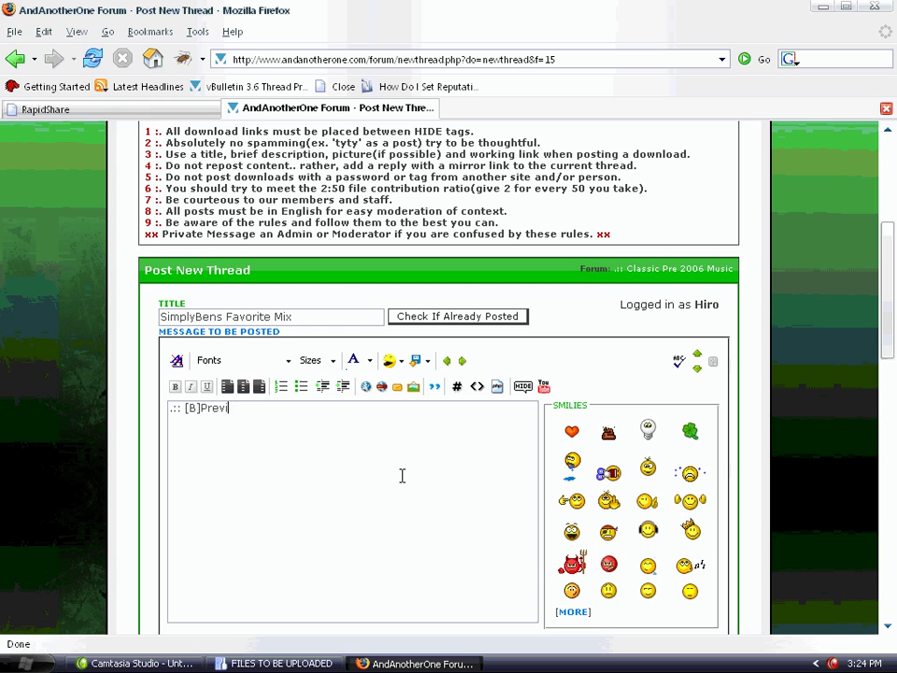
pyautogui.write('lbum ')
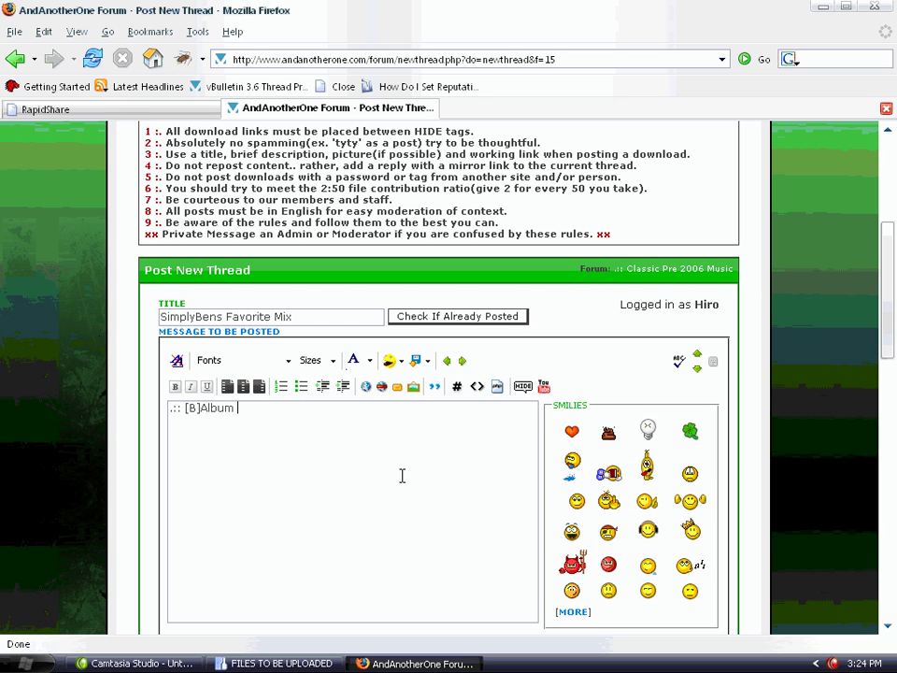
pyautogui.write('Cover[/')
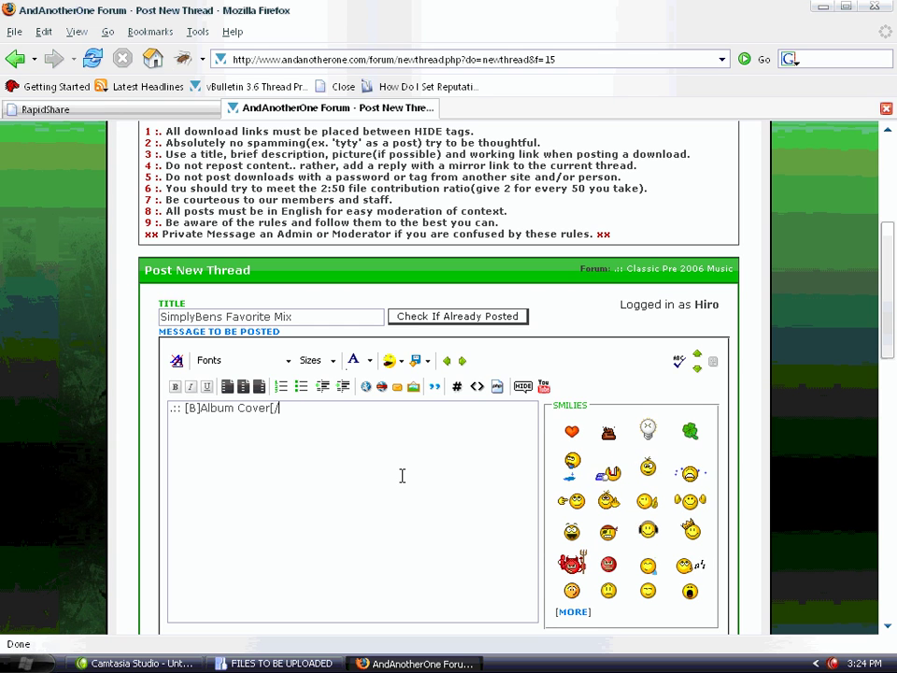
pyautogui.write('B]')
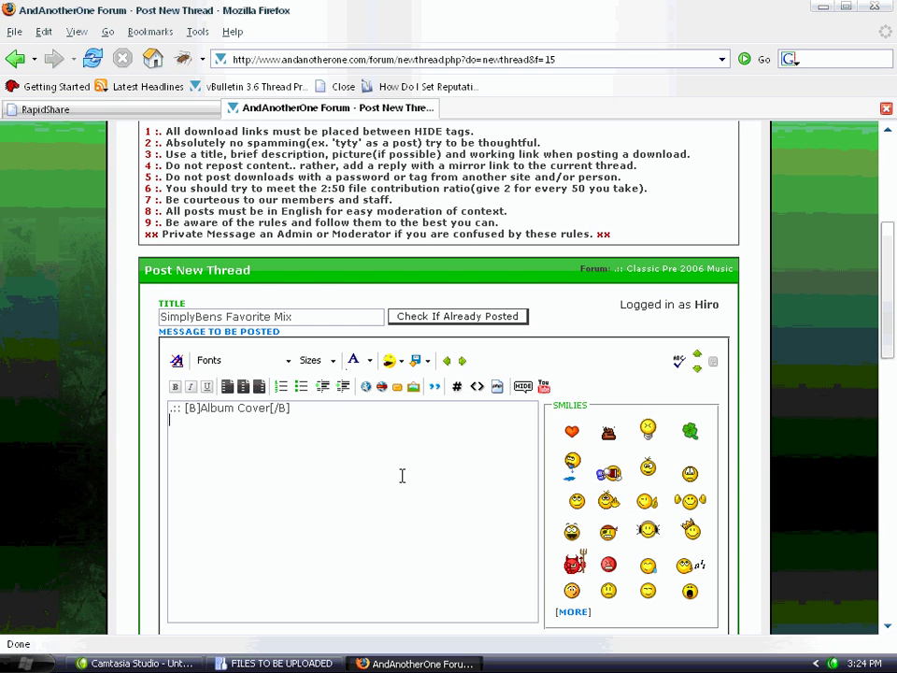
pyautogui.write('Sor')
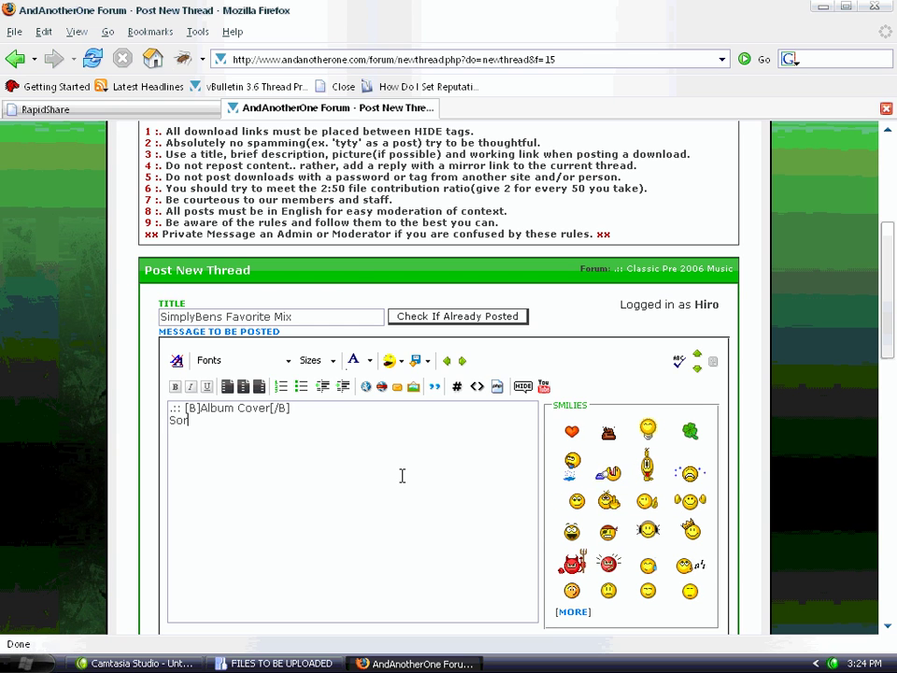
pyautogui.write('ry no p')
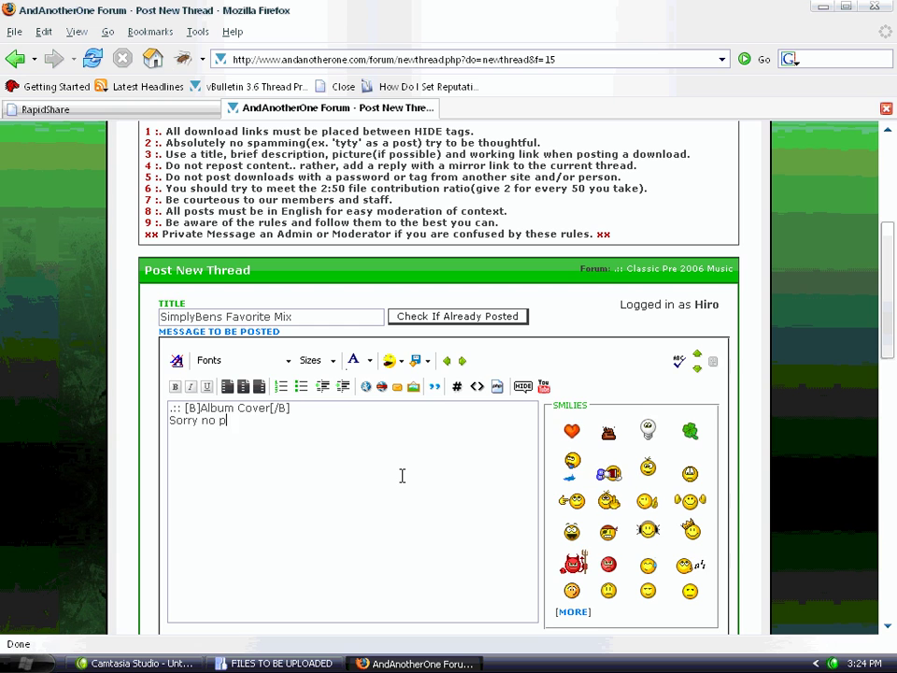
pyautogui.press('BackSpace')
pyautogui.write('cover')
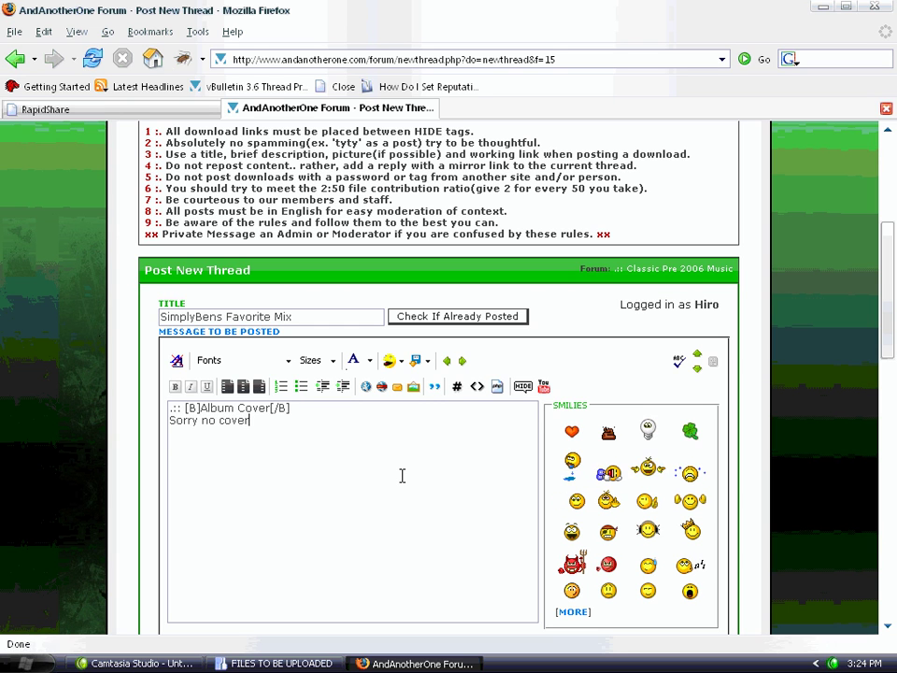
pyautogui.write('.:')
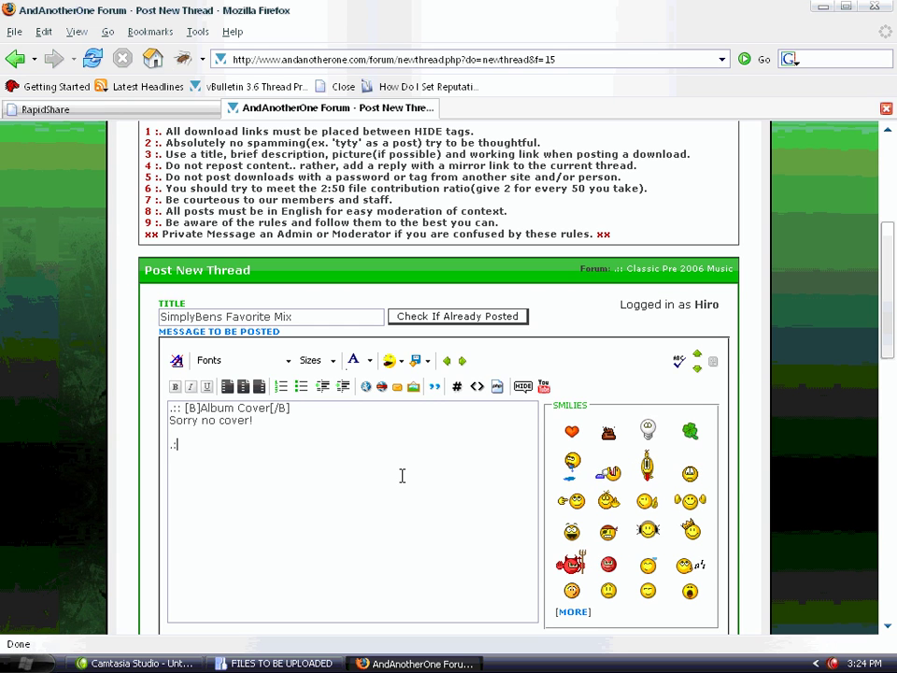
pyautogui.write(': [')
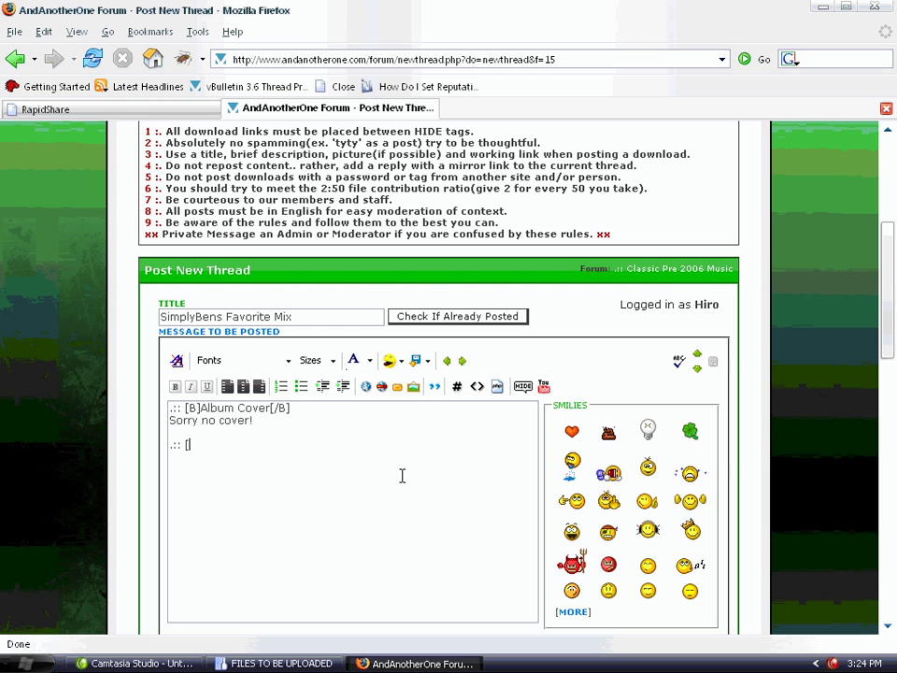
pyautogui.write('B]Track')
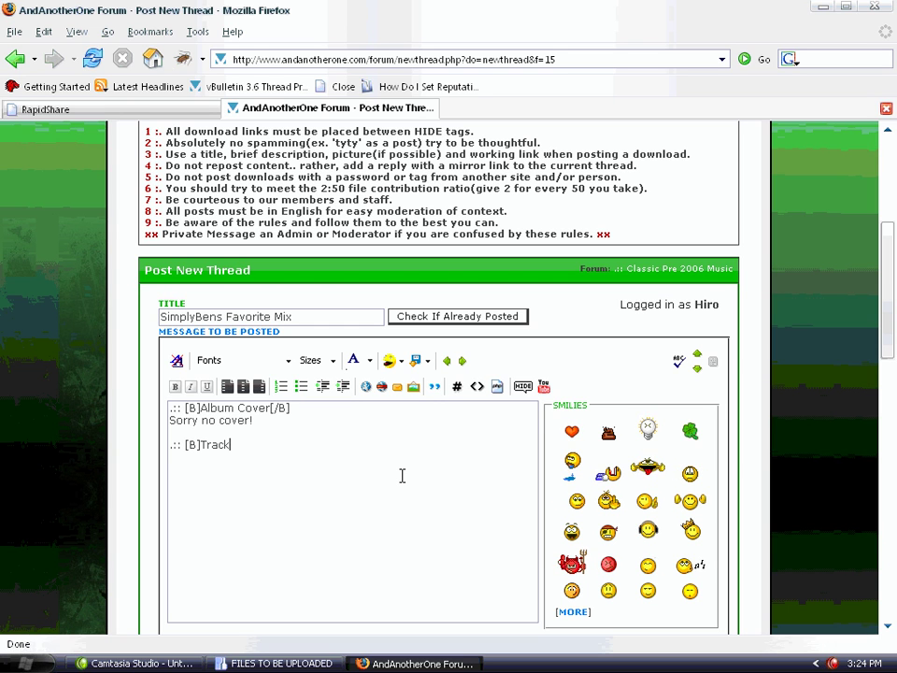
pyautogui.write(' List[/B')
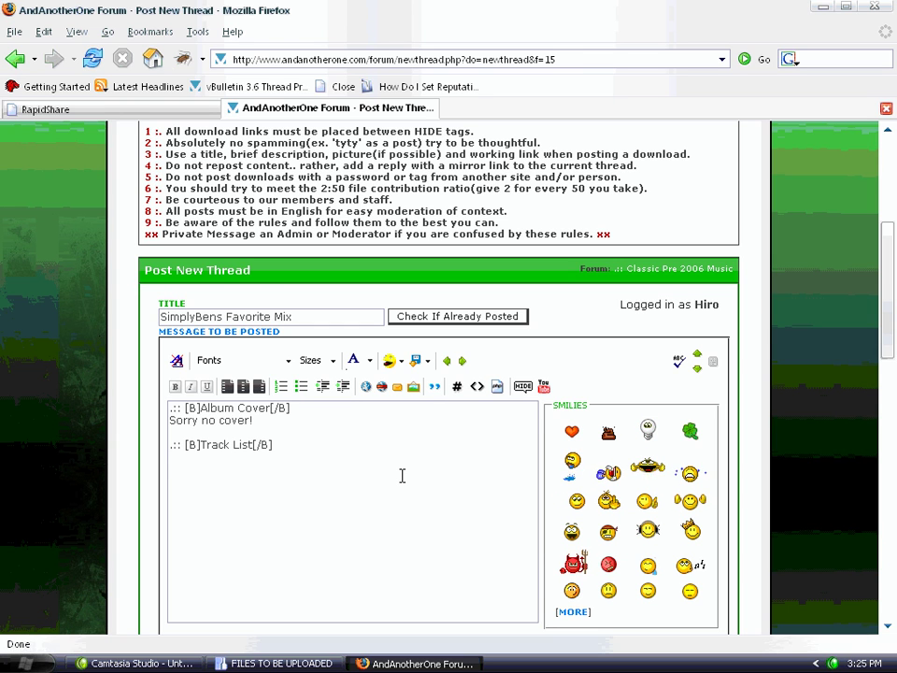
pyautogui.write(']')
pyautogui.press('Return')
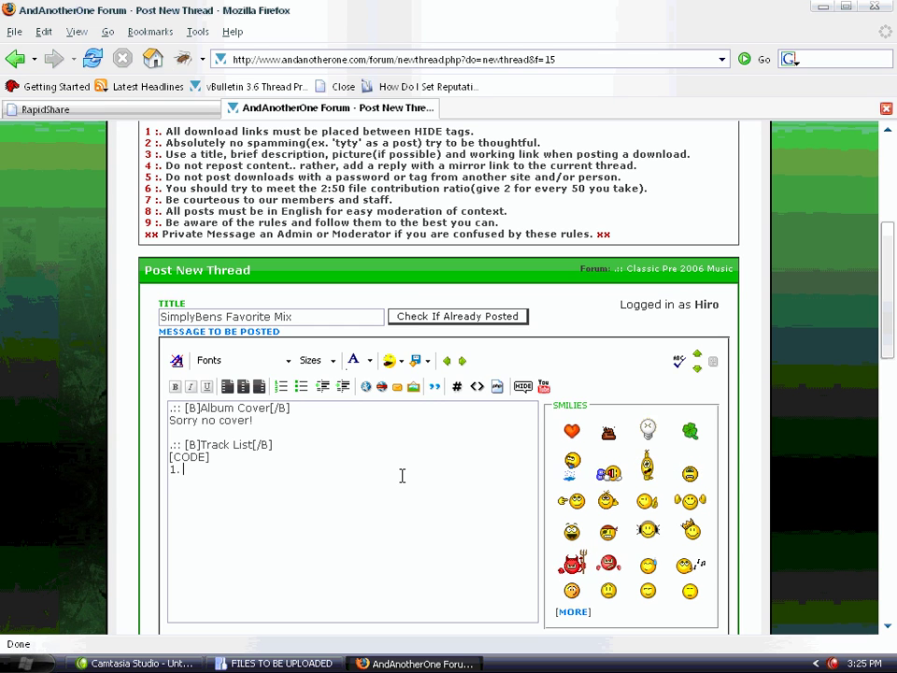
# List 'Simply Ben - Is A Hustler' and 'Simply Ben - Is A Genius', close the code block, and add a bold Download heading with [HIDE]
pyautogui.write('Simply Ben')
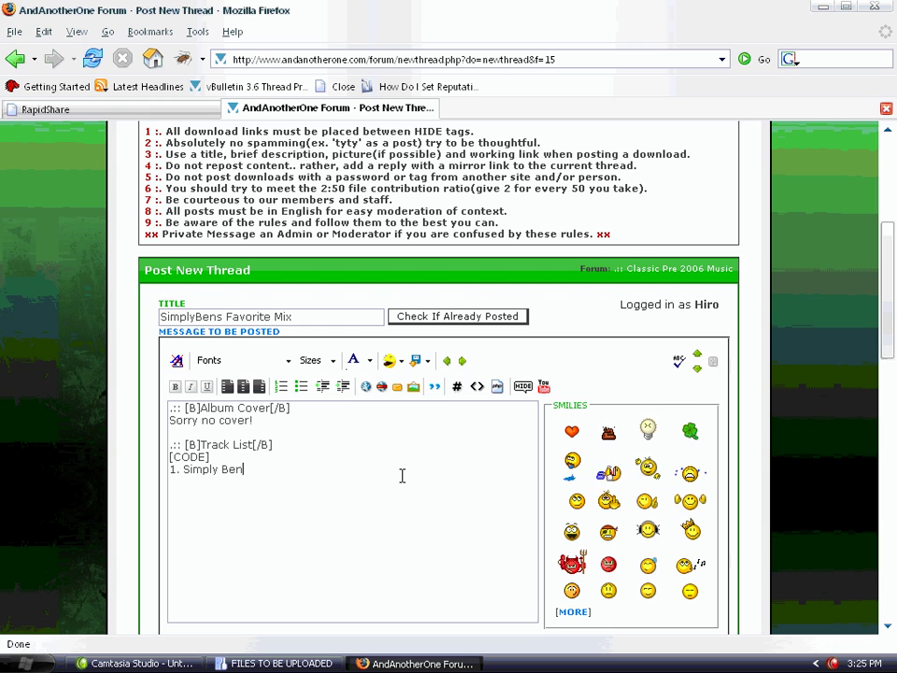
pyautogui.write(' - Is A Hu')
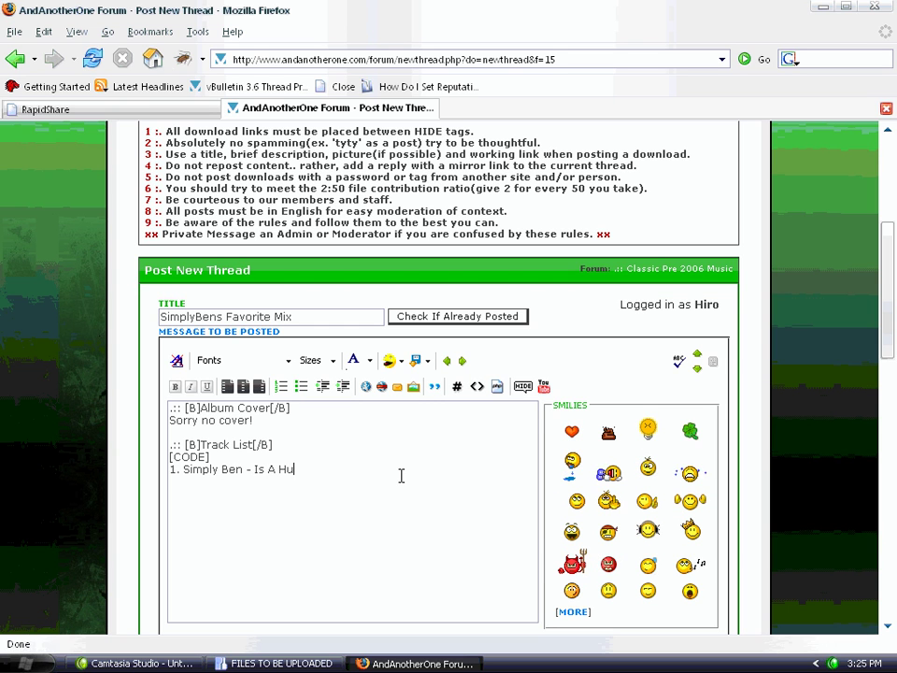
pyautogui.write('stler 2.')
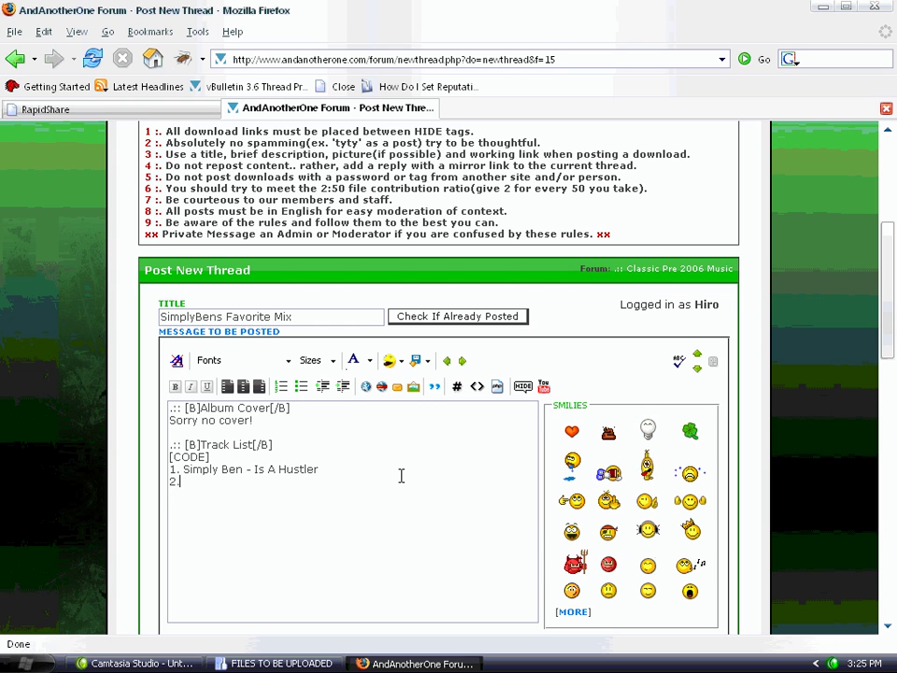
pyautogui.write(' Simply Ben - Is')
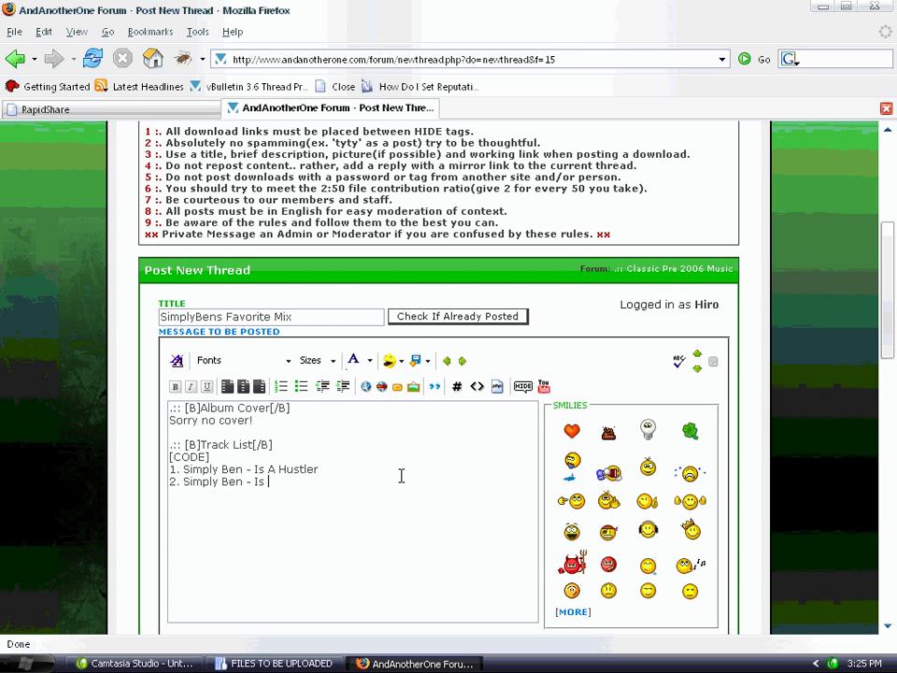
pyautogui.write(' A Genius')
pyautogui.press('Return')
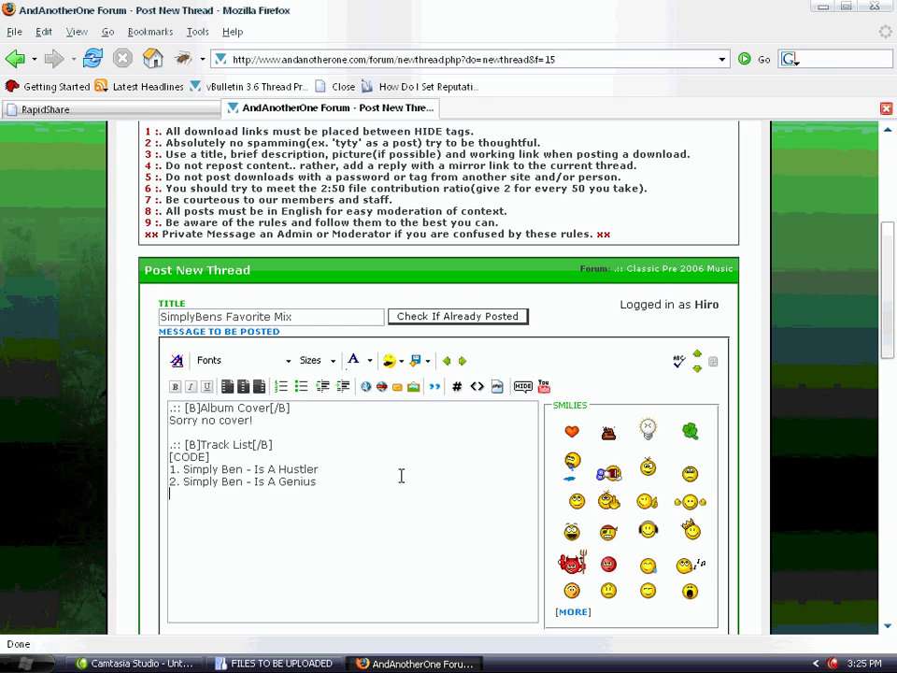
pyautogui.write('[/CO')
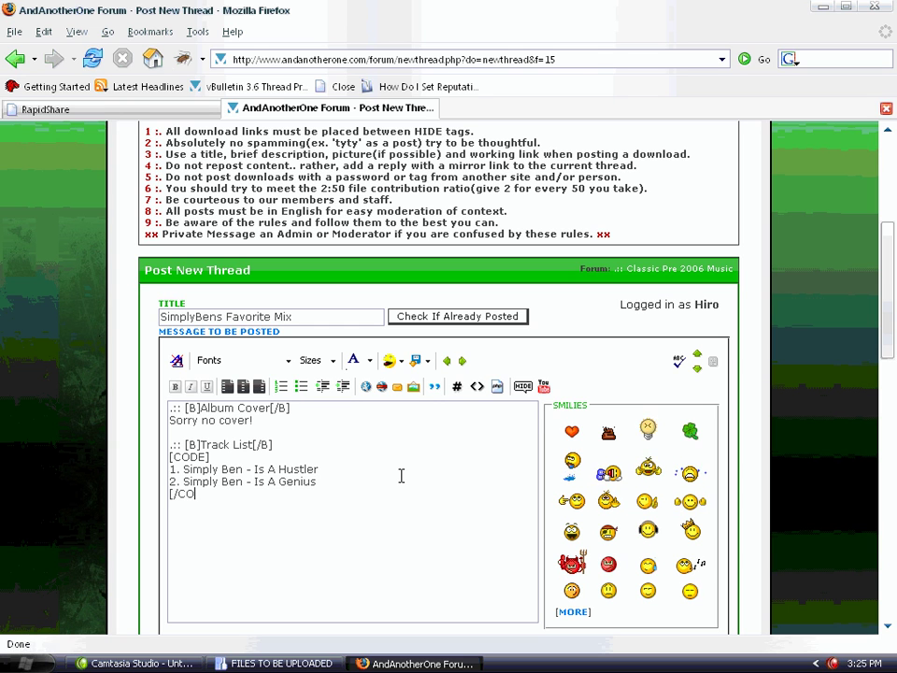
pyautogui.write('DE]')
pyautogui.press('Return')
pyautogui.press('Return')
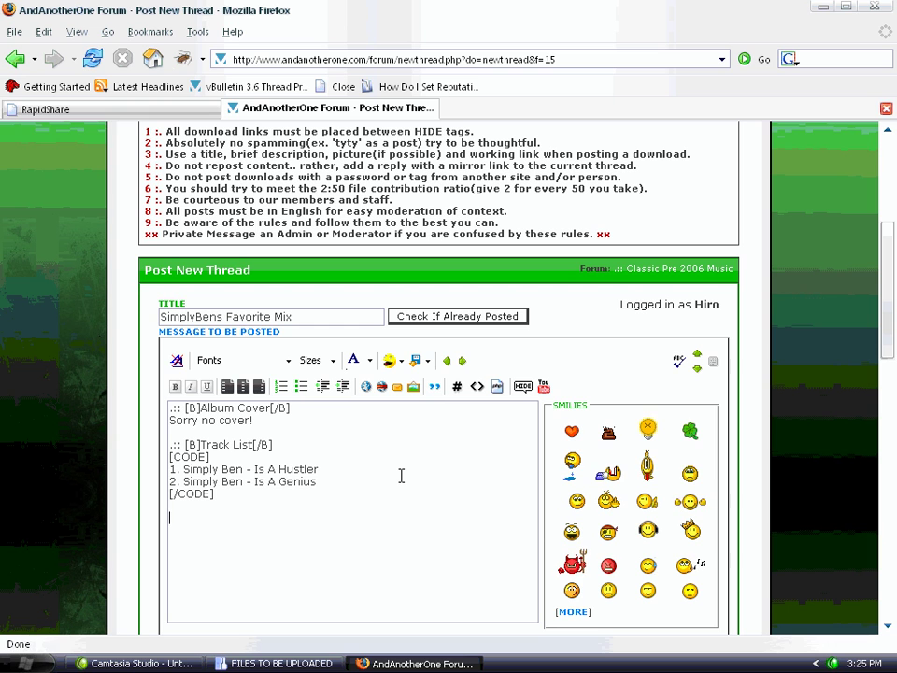
pyautogui.write('.:: [b')
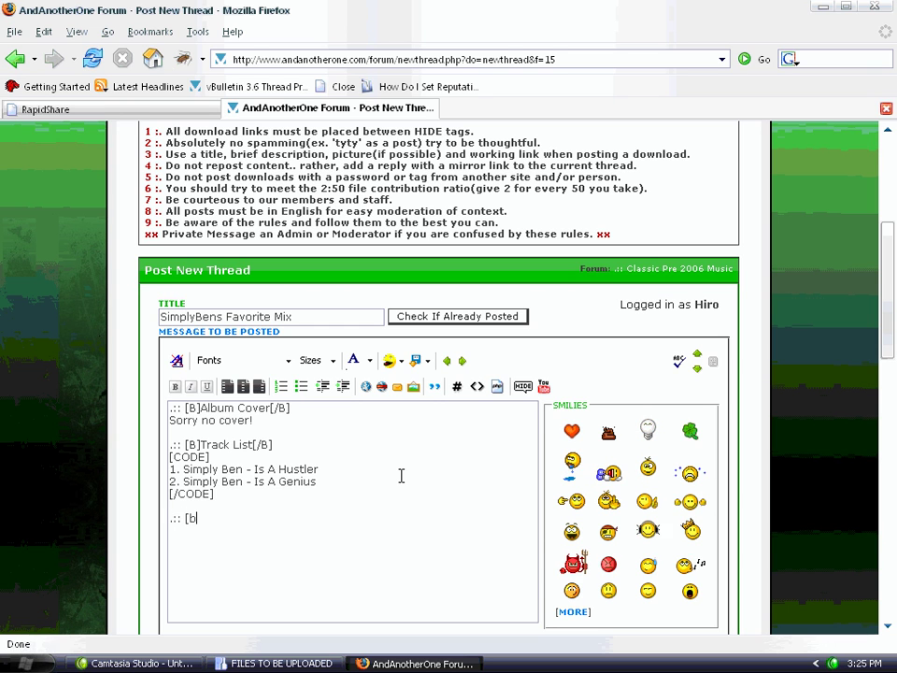
pyautogui.write(']Downl')
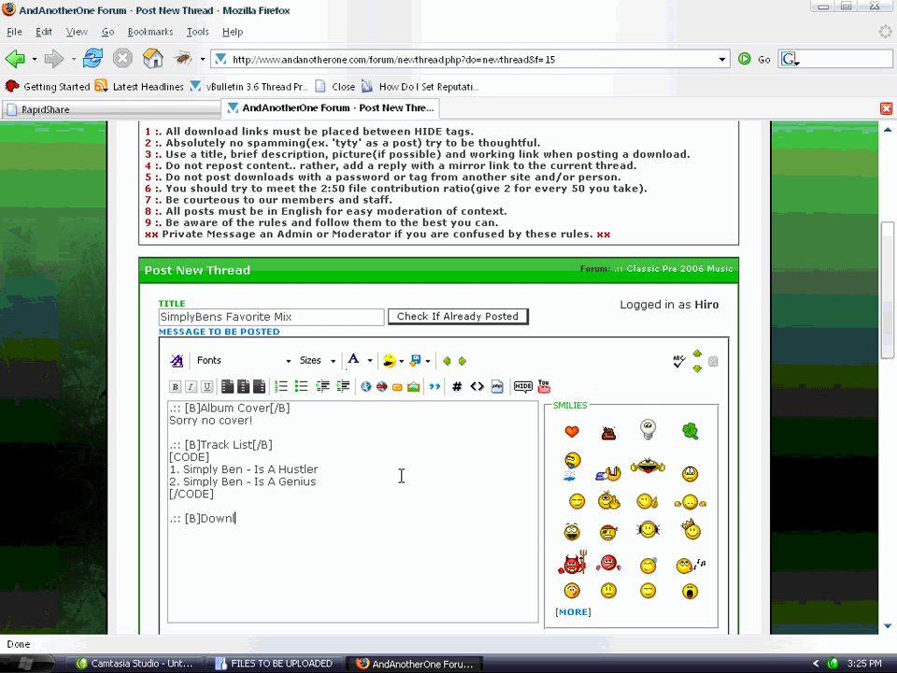
pyautogui.write('oad[/B]')
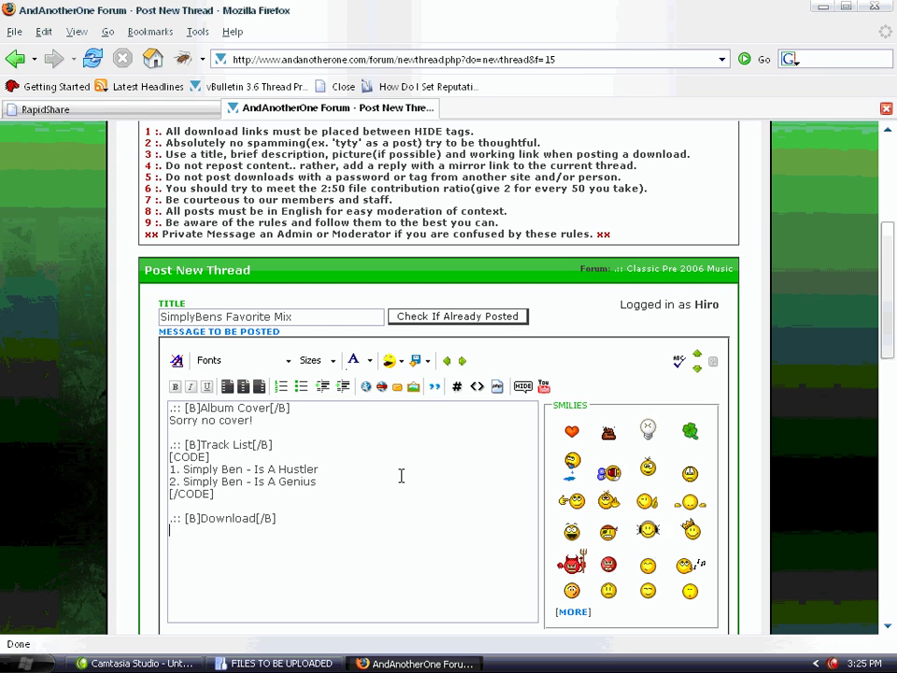
pyautogui.write('[HIDE')
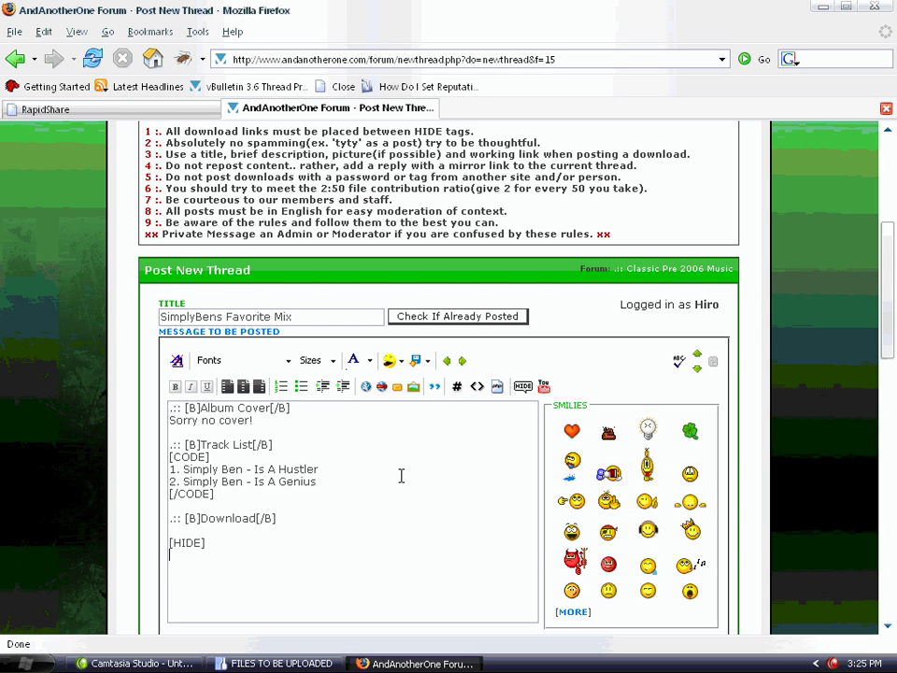
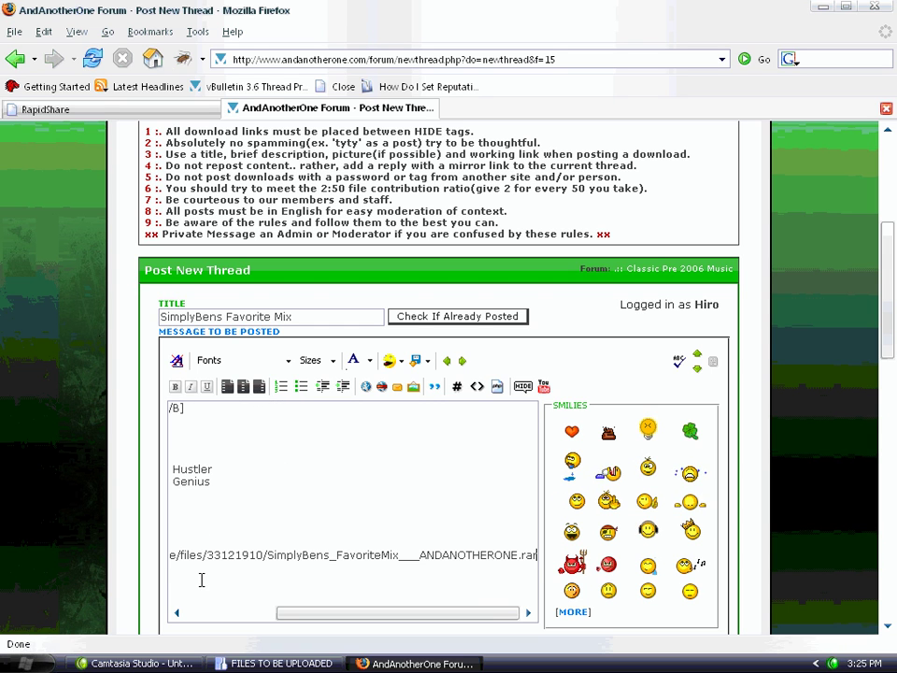
# Paste the RapidShare link inside HIDE tags and add a bold 'Password' heading below
pyautogui.click(225, 615)
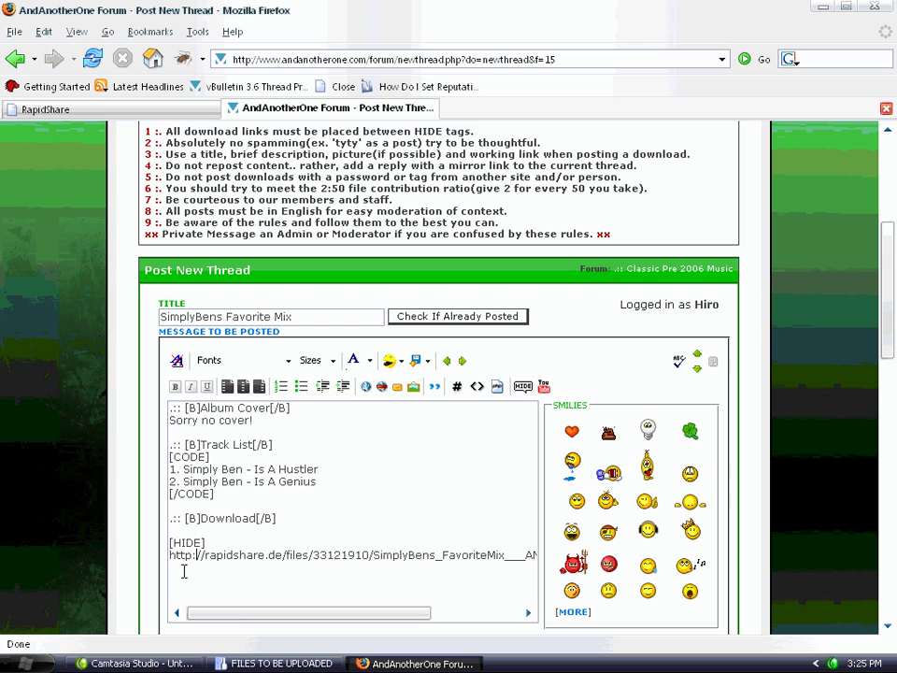
pyautogui.moveTo(266, 612); pyautogui.dragTo(354, 615)
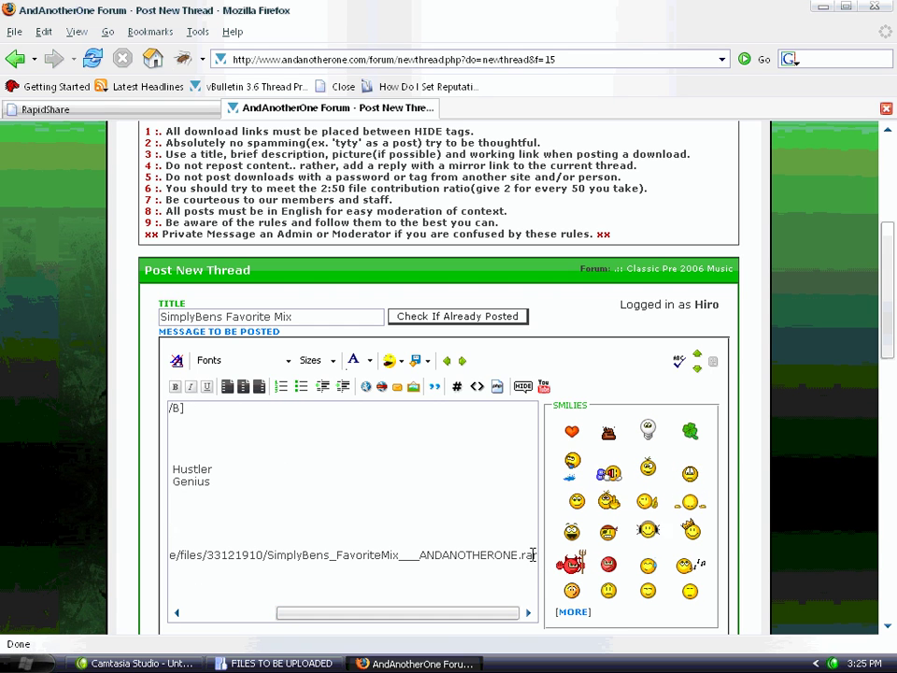
pyautogui.press('Return')
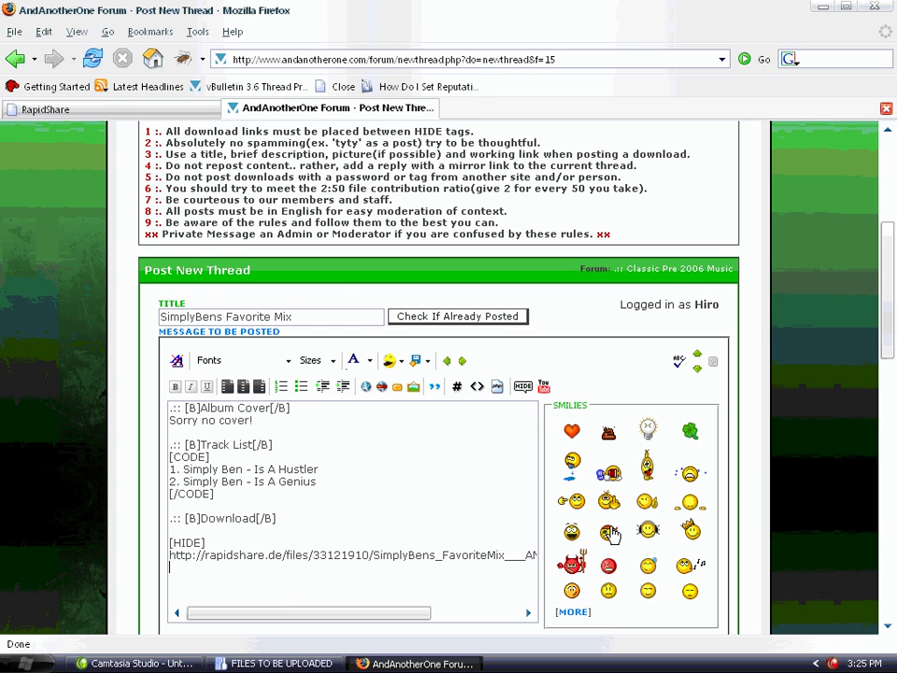
pyautogui.write('[/HIDE')
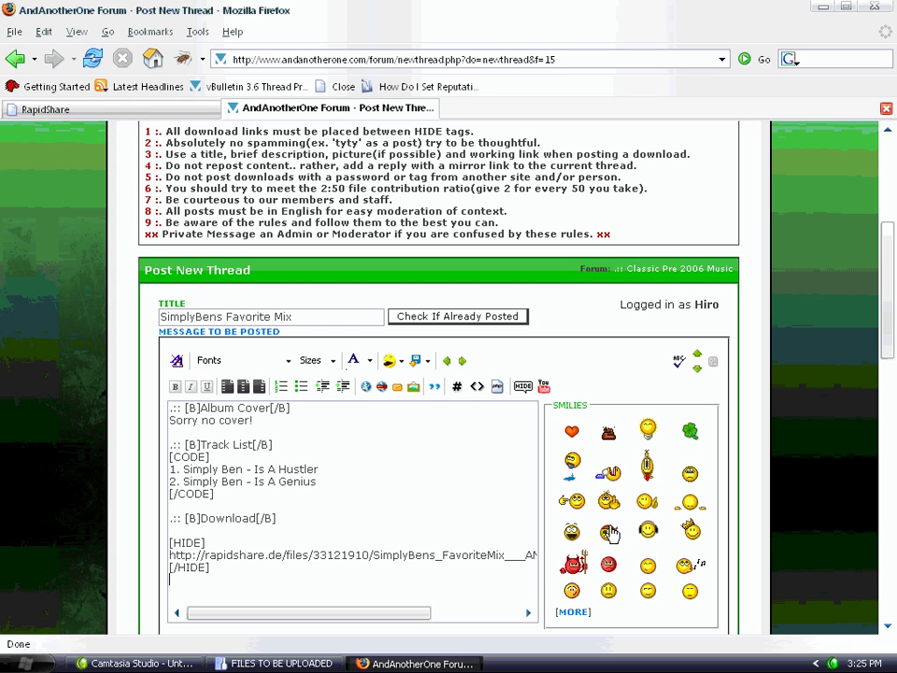
pyautogui.press('Return')
pyautogui.write('.:')
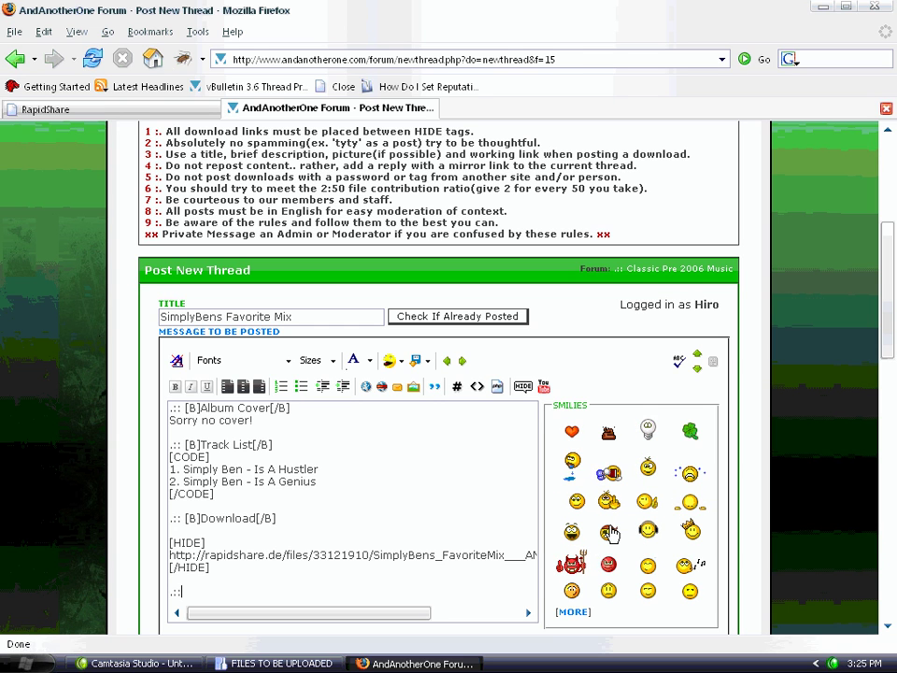
pyautogui.write(': [B')
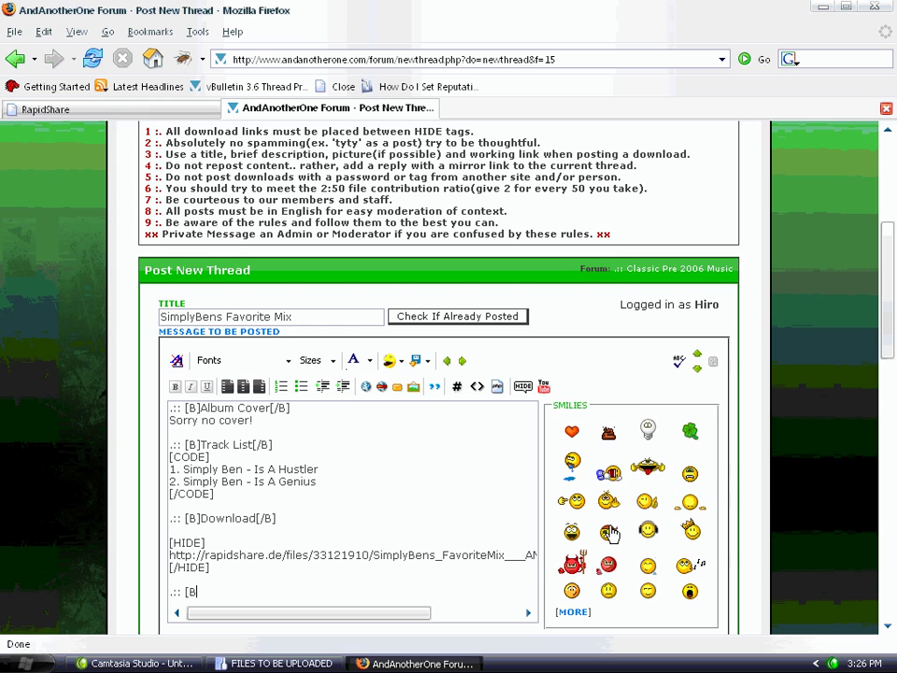
pyautogui.write(']Password[/B]')
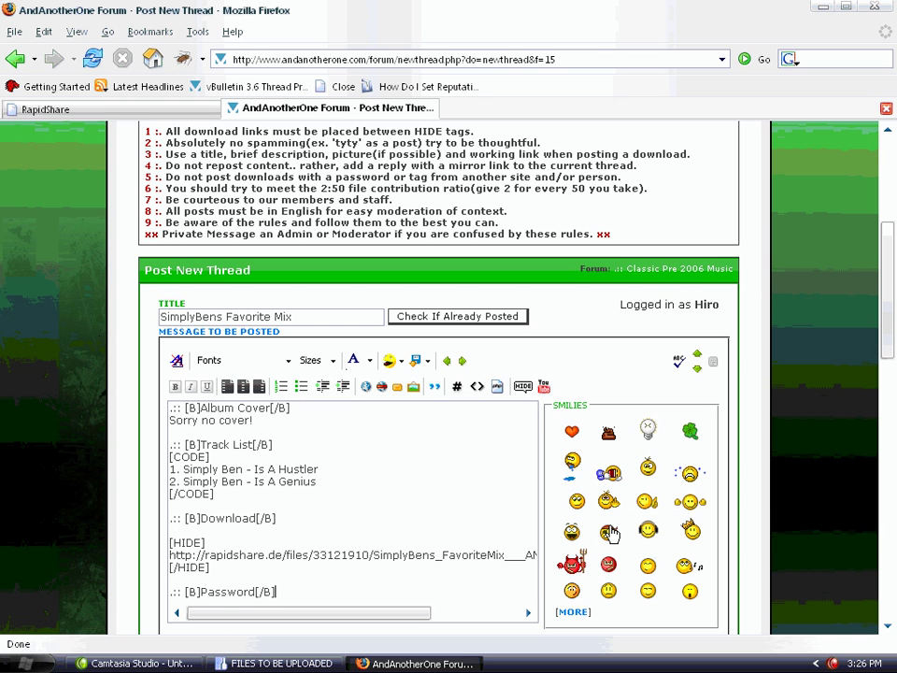
pyautogui.press('Return')
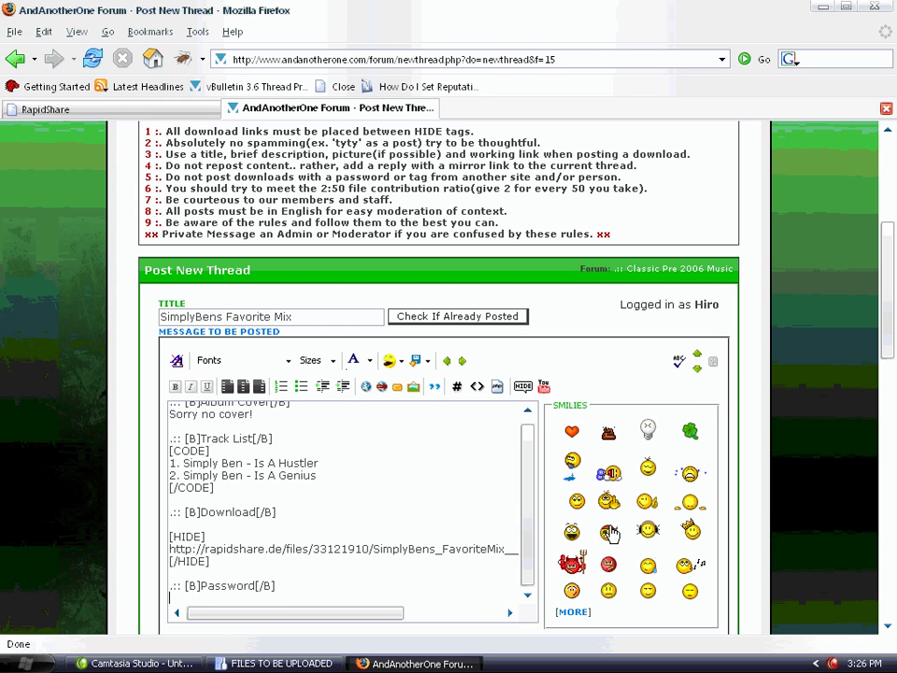
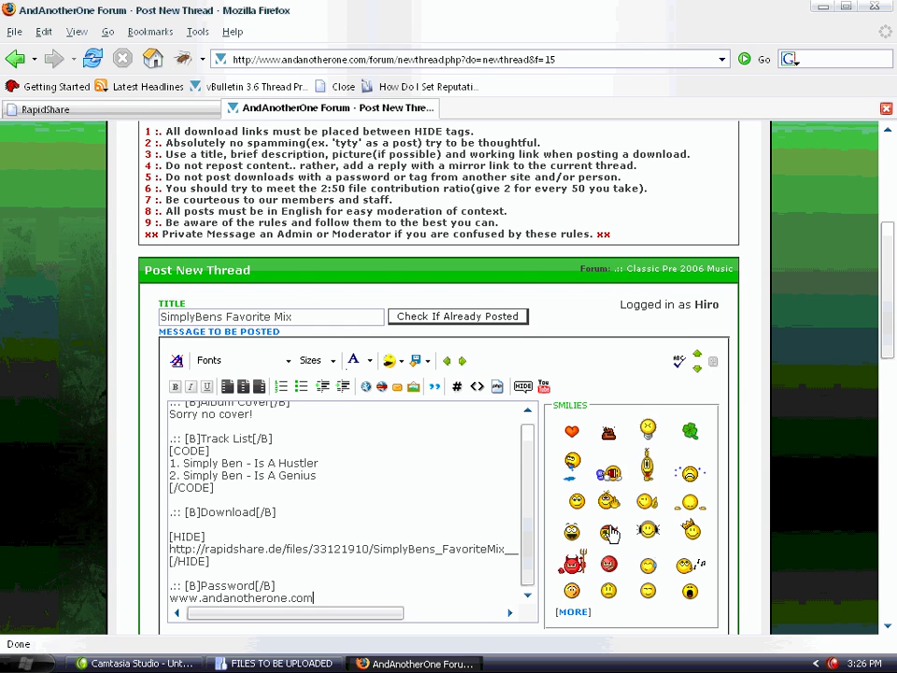
# Enter the archive password, pick the Music post icon, and submit the thread
pyautogui.scroll(-4, 610, 533)
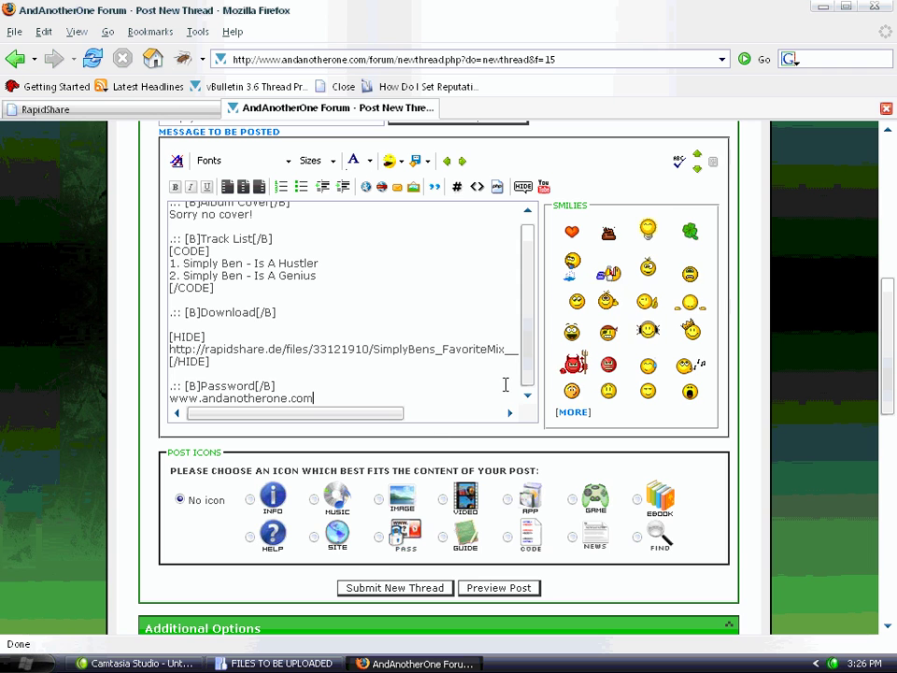
pyautogui.scroll(1, 436, 457)
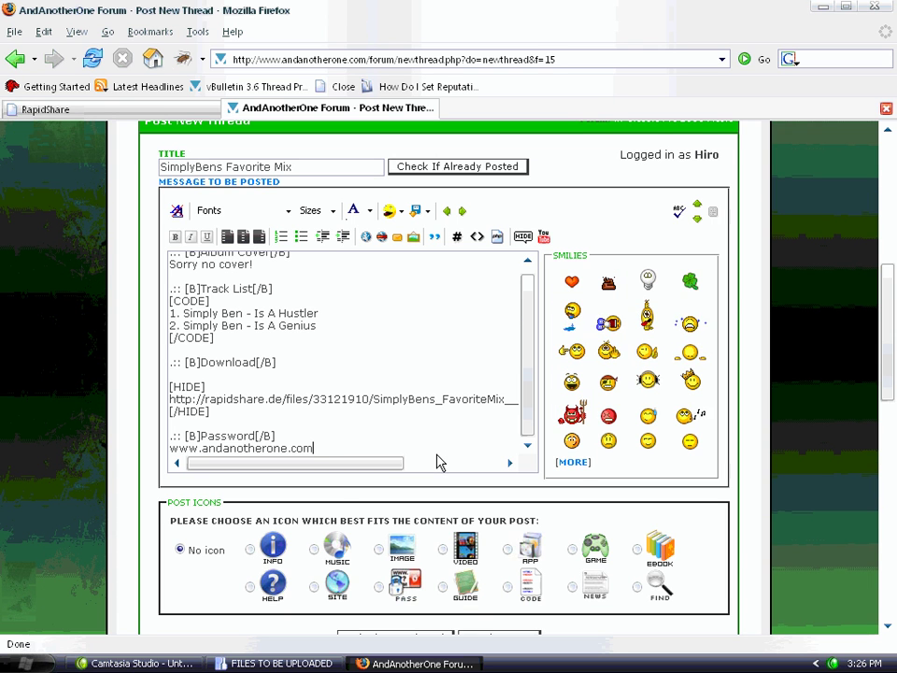
pyautogui.scroll(-1, 327, 483)
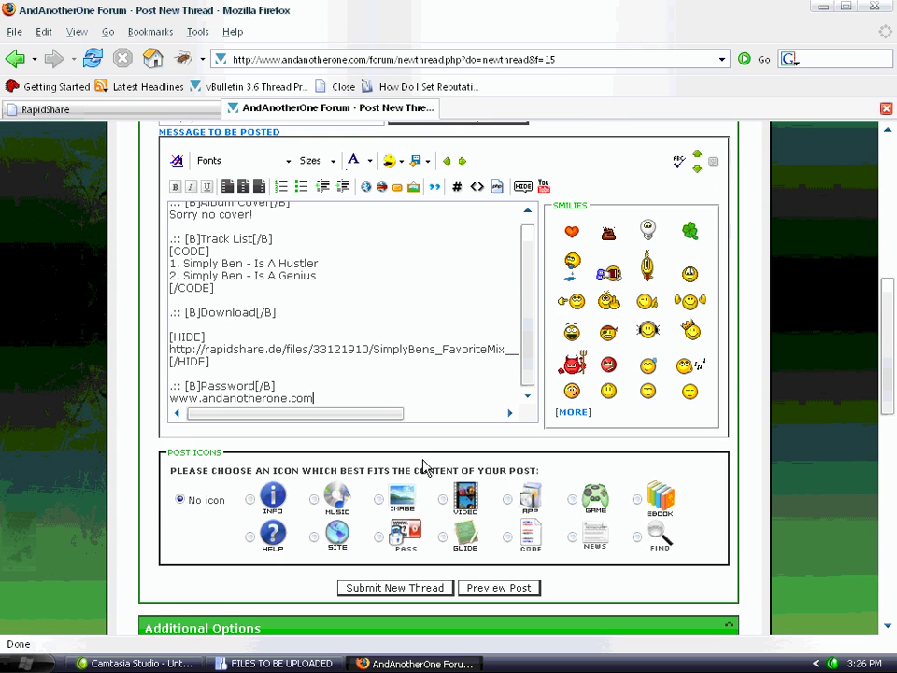
pyautogui.click(314, 499)
pyautogui.scroll(1, 314, 499)
pyautogui.click(378, 605)
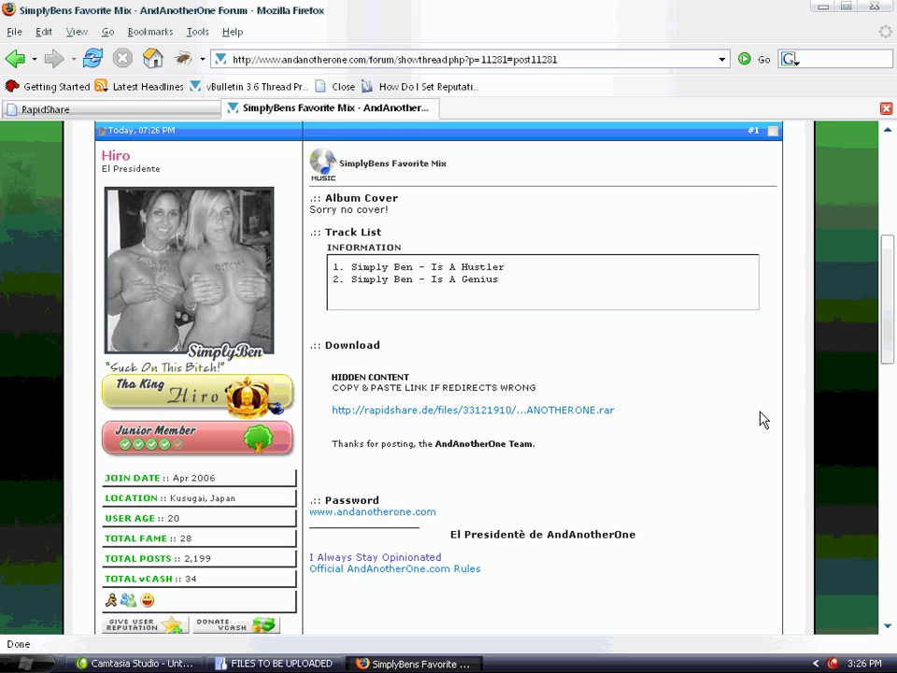
# Scroll up to view the full posted SimplyBens Favorite Mix thread with track list and password
pyautogui.scroll(1, 761, 420)
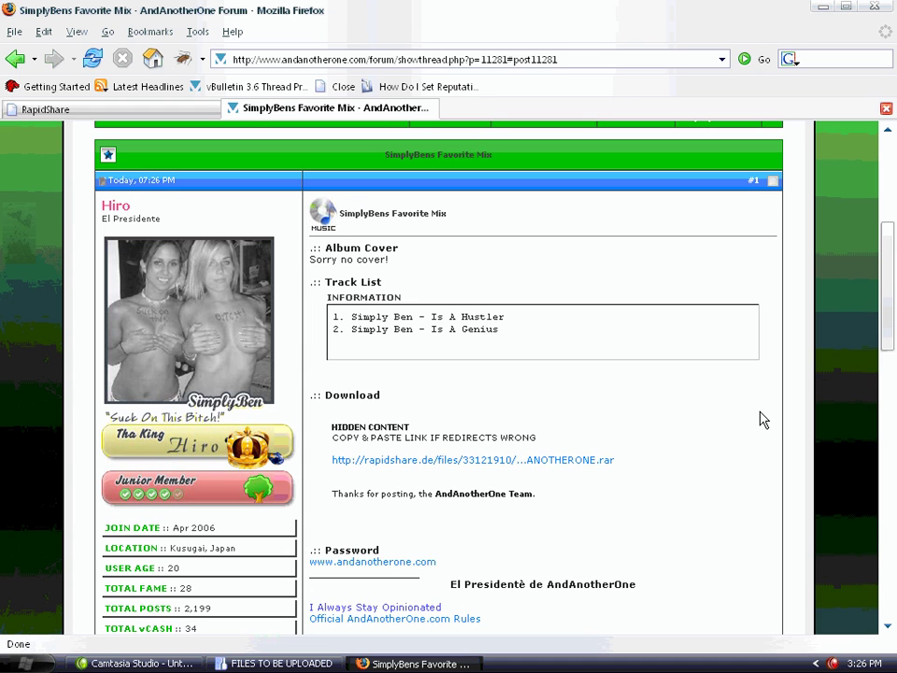